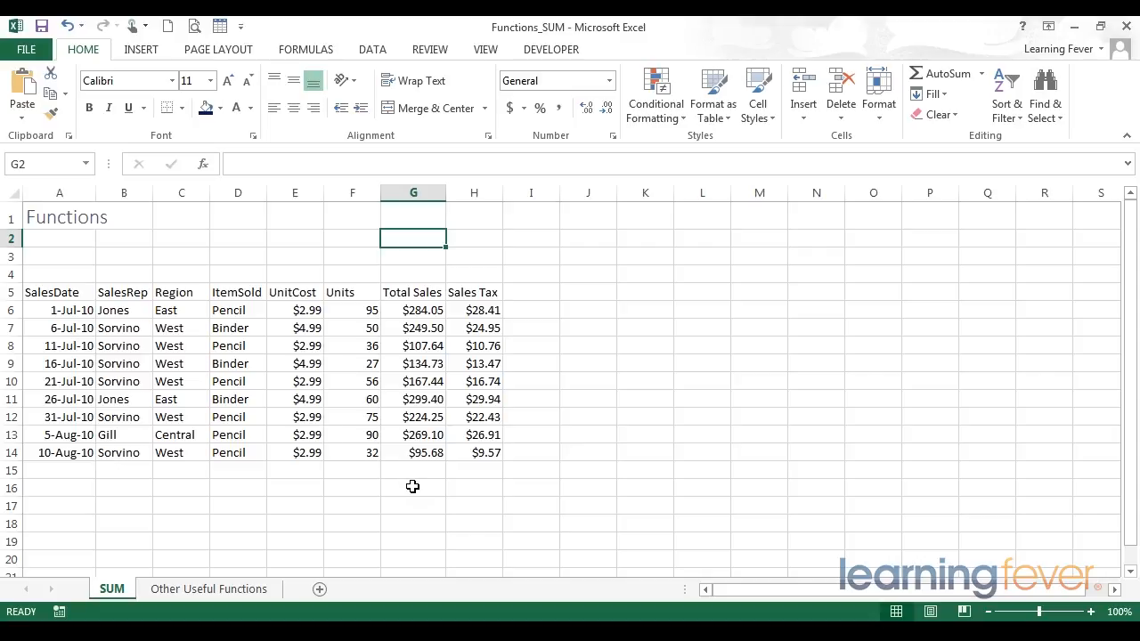
# Try to add the sales amounts 284.05 and 249.50 as literal numbers in cell G16, and clear the entry.
pyautogui.click(356, 293)
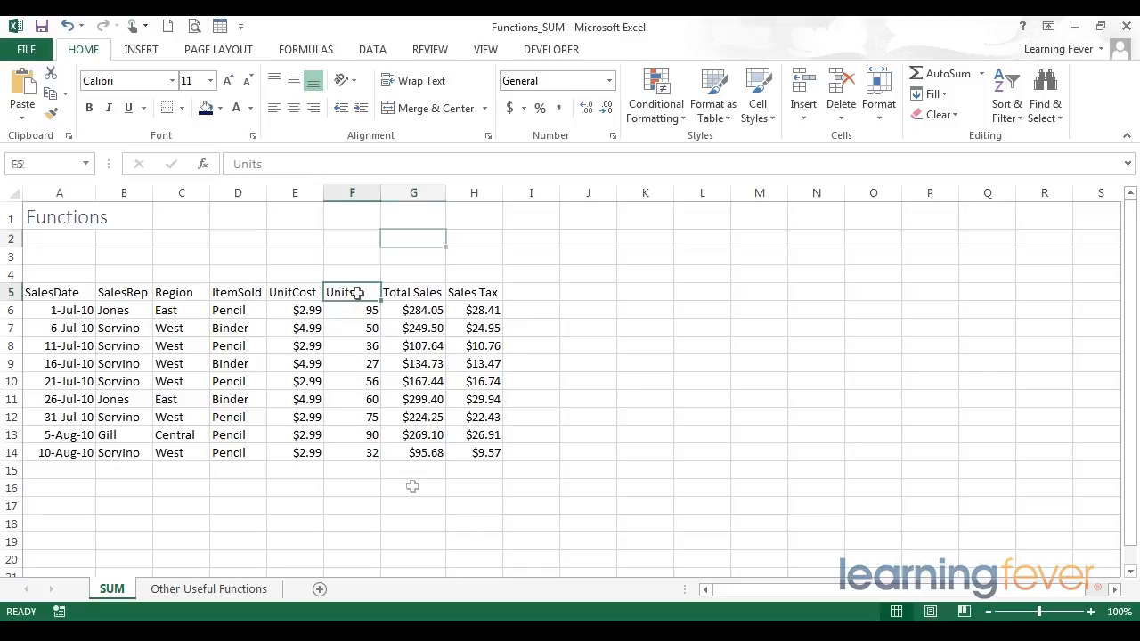
pyautogui.click(423, 292)
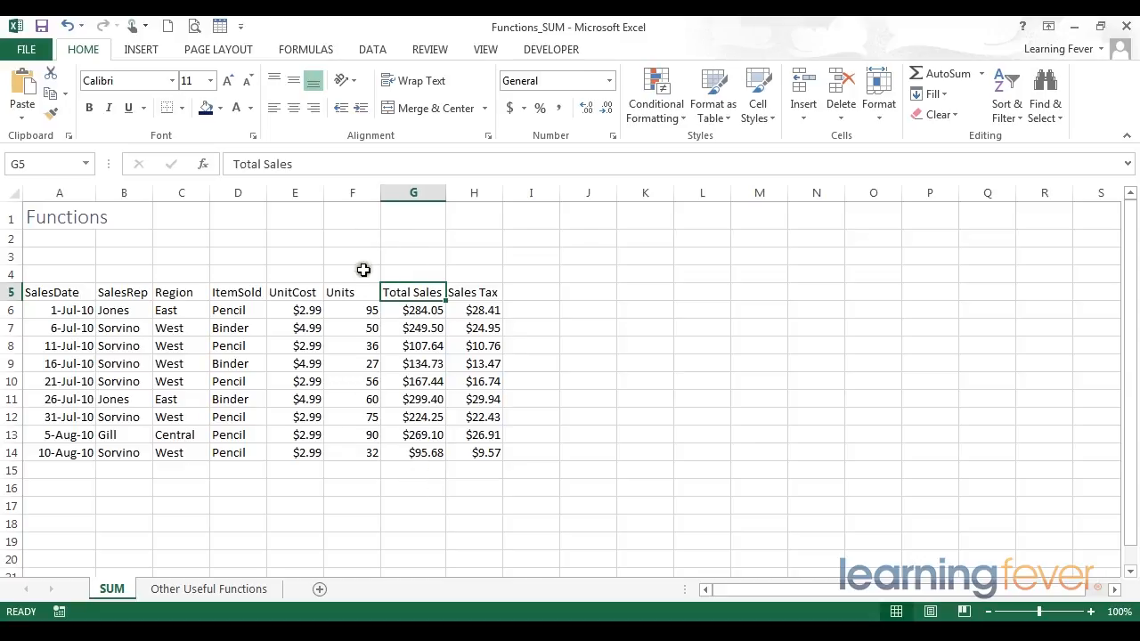
pyautogui.click(424, 488)
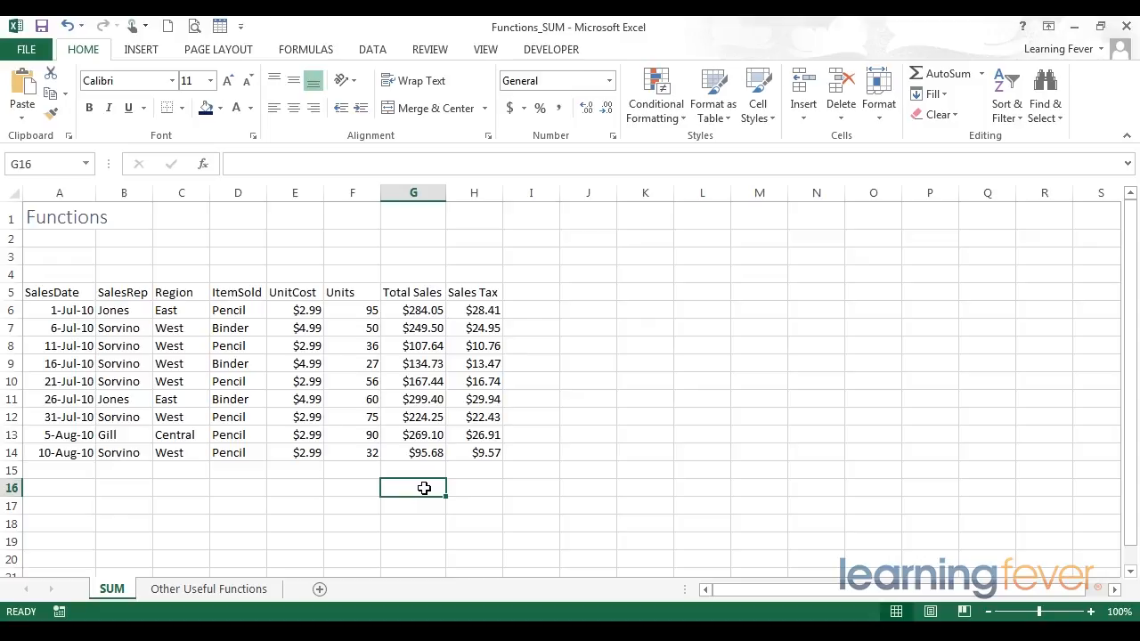
pyautogui.write('=')
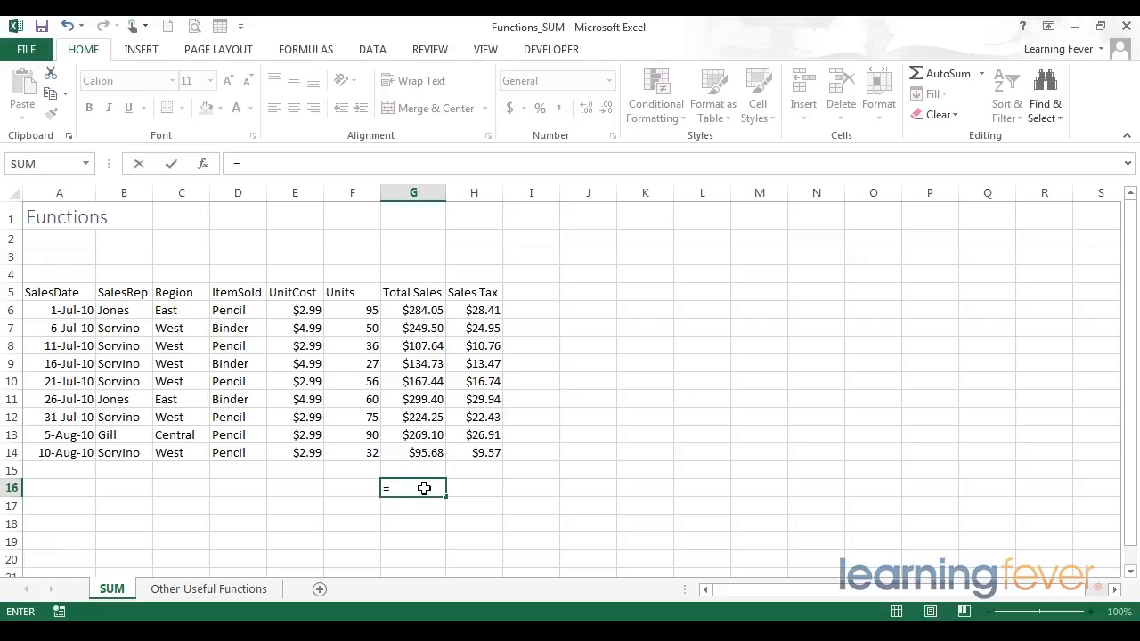
pyautogui.write('284.05+24')
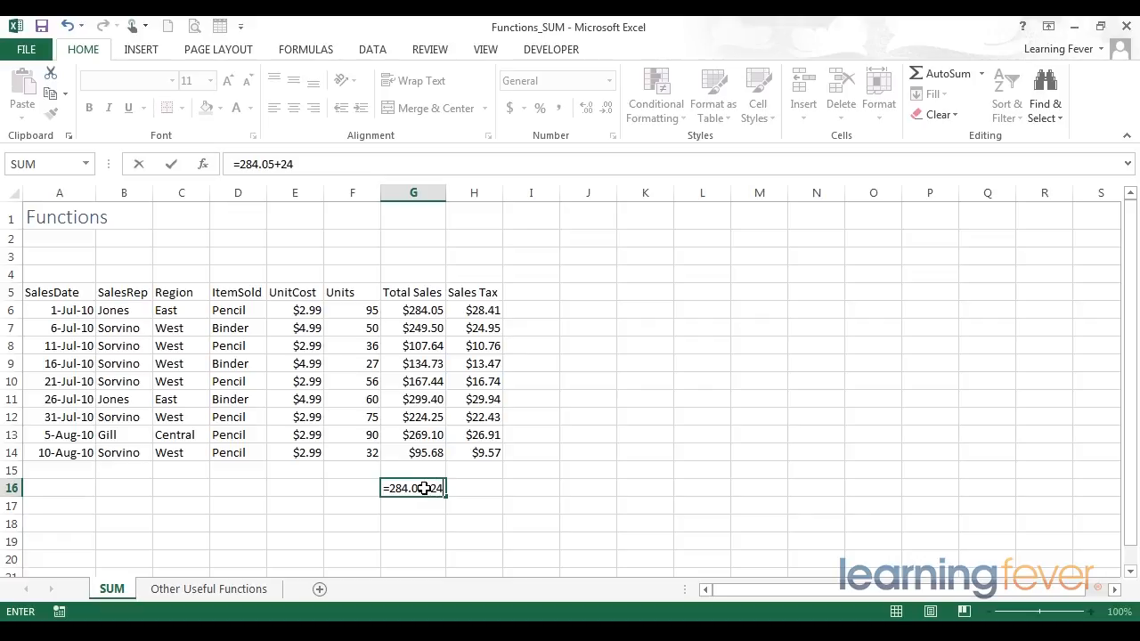
pyautogui.write('9.50+')
pyautogui.press('BackSpace')
pyautogui.press('BackSpace')
pyautogui.press('BackSpace')
pyautogui.press('BackSpace')
pyautogui.press('BackSpace')
pyautogui.press('BackSpace')
pyautogui.press('BackSpace')
pyautogui.press('BackSpace')
pyautogui.press('BackSpace')
pyautogui.press('BackSpace')
pyautogui.press('BackSpace')
pyautogui.press('BackSpace')
pyautogui.press('BackSpace')
pyautogui.press('BackSpace')
pyautogui.press('BackSpace')
# Try to total the sales in G16 by adding the individual cell references G6 through G12, and cancel the formula.
pyautogui.write('=')
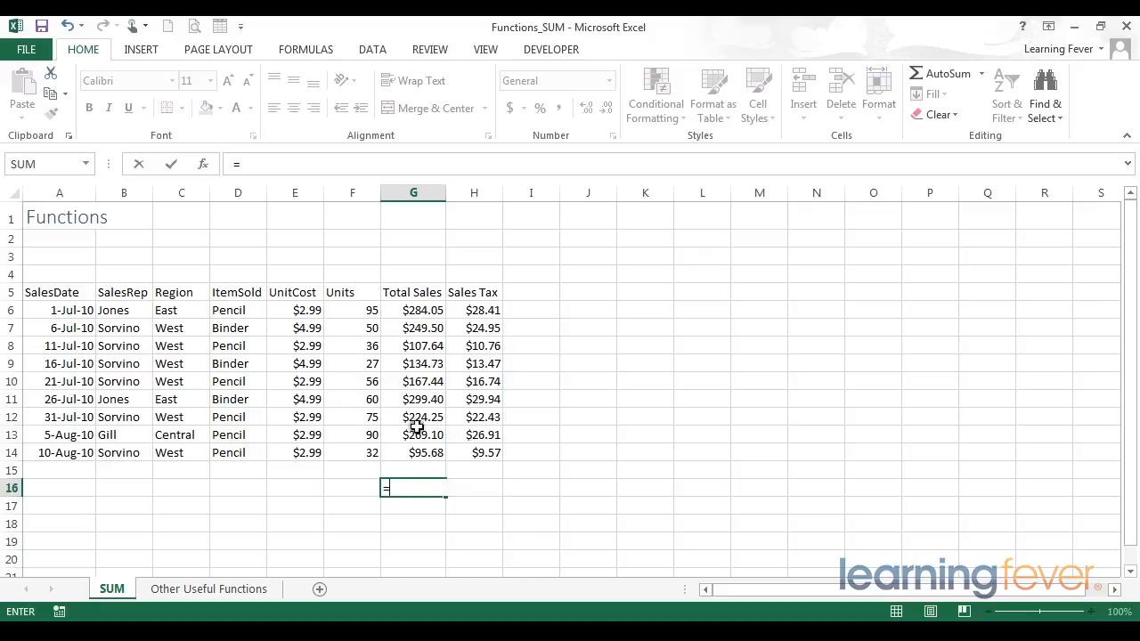
pyautogui.click(409, 309)
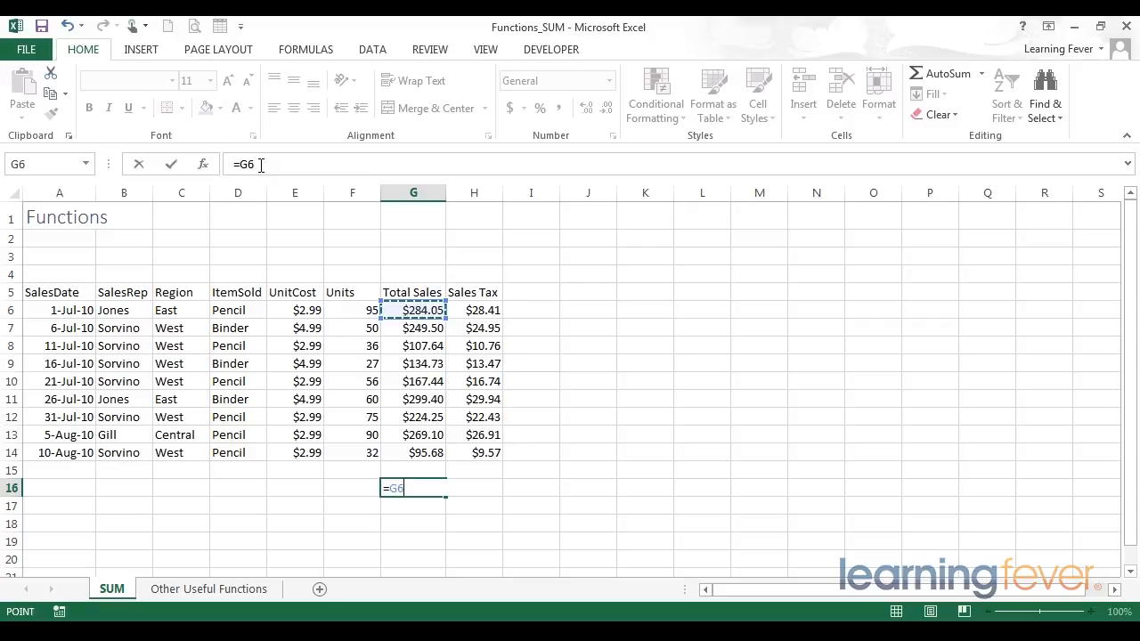
pyautogui.click(261, 165)
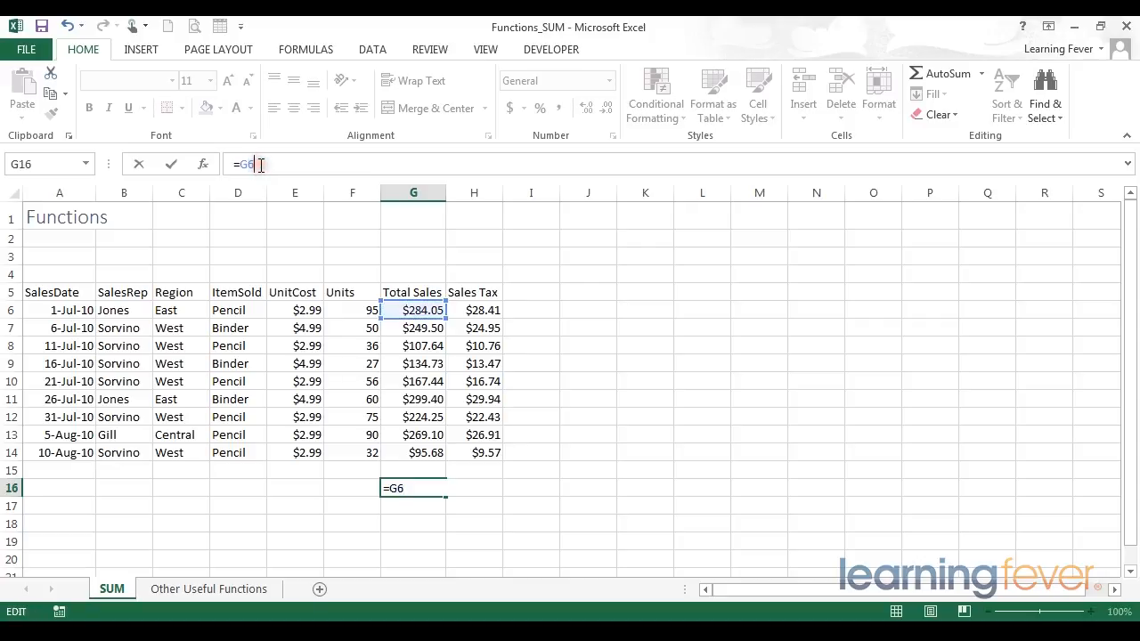
pyautogui.write('+')
pyautogui.click(404, 329)
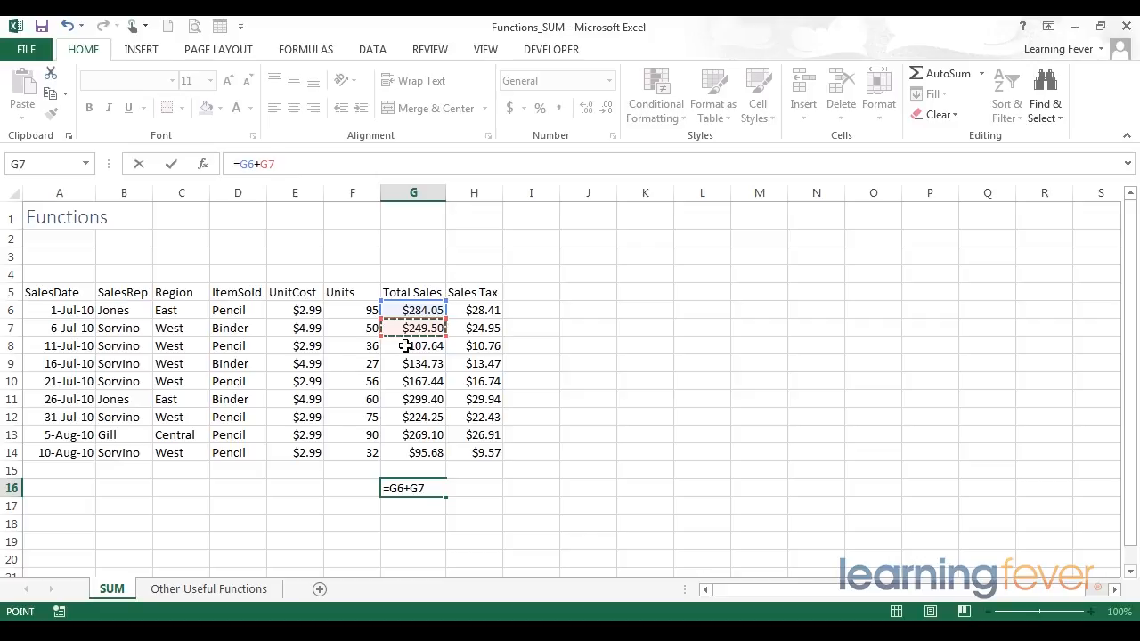
pyautogui.write('+')
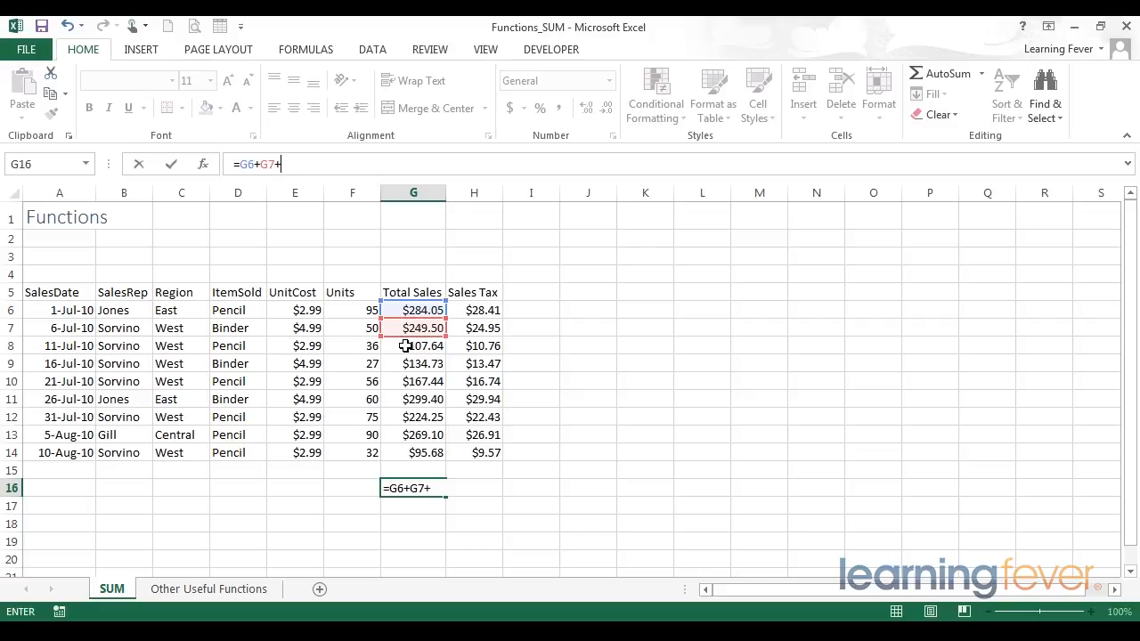
pyautogui.click(404, 346)
pyautogui.write('+')
pyautogui.click(404, 364)
pyautogui.write('+')
pyautogui.click(403, 381)
pyautogui.write('+')
pyautogui.click(402, 394)
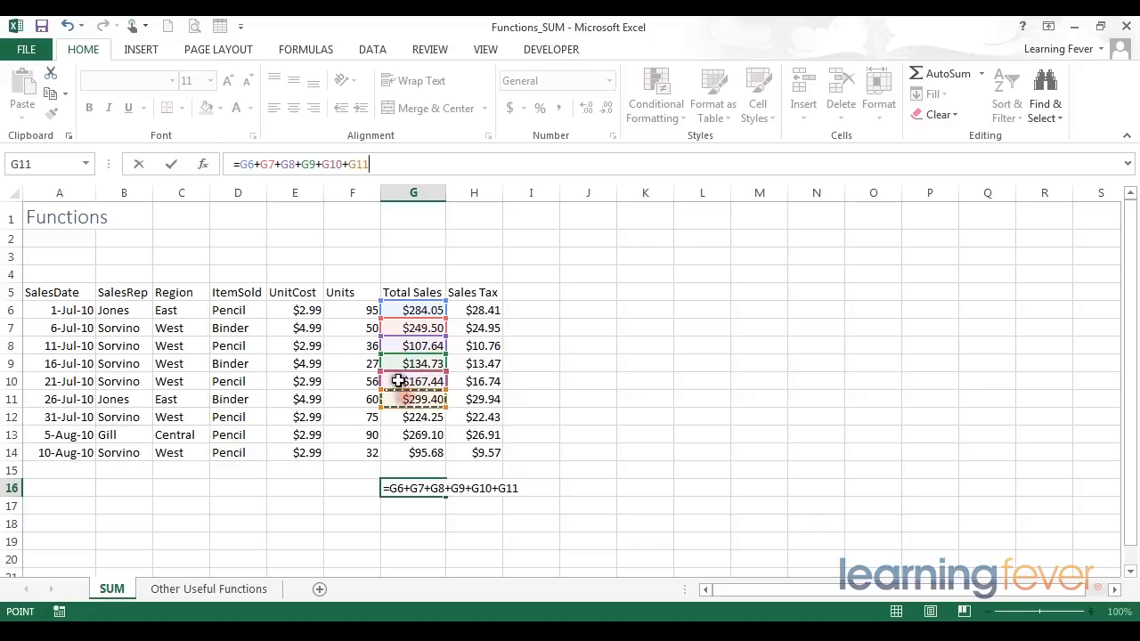
pyautogui.write('+')
pyautogui.click(405, 417)
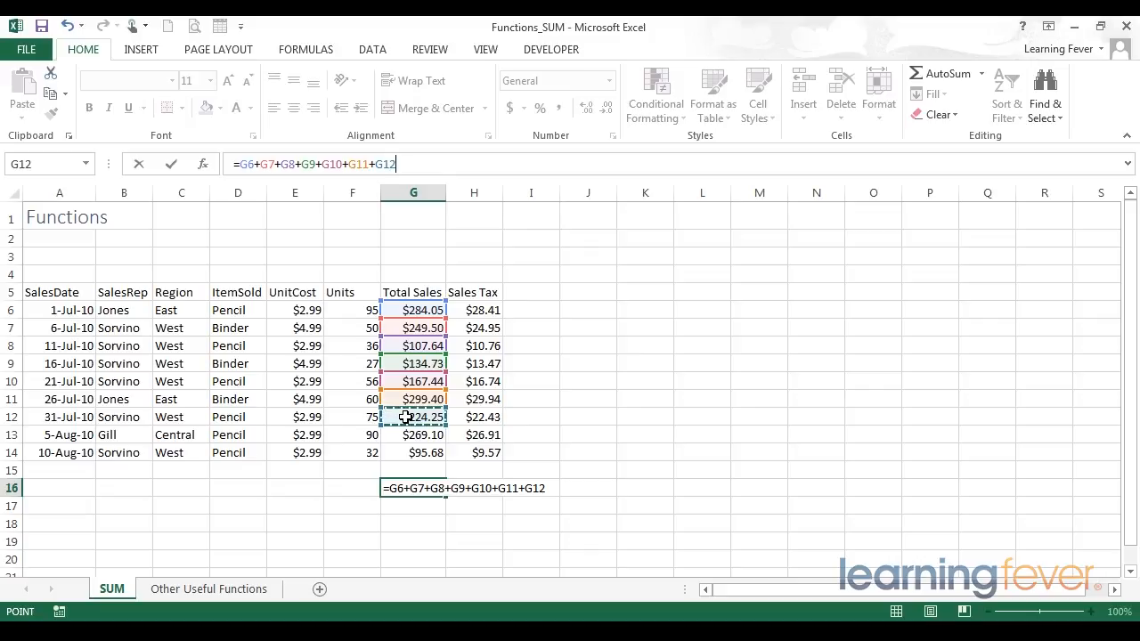
pyautogui.press('Escape')
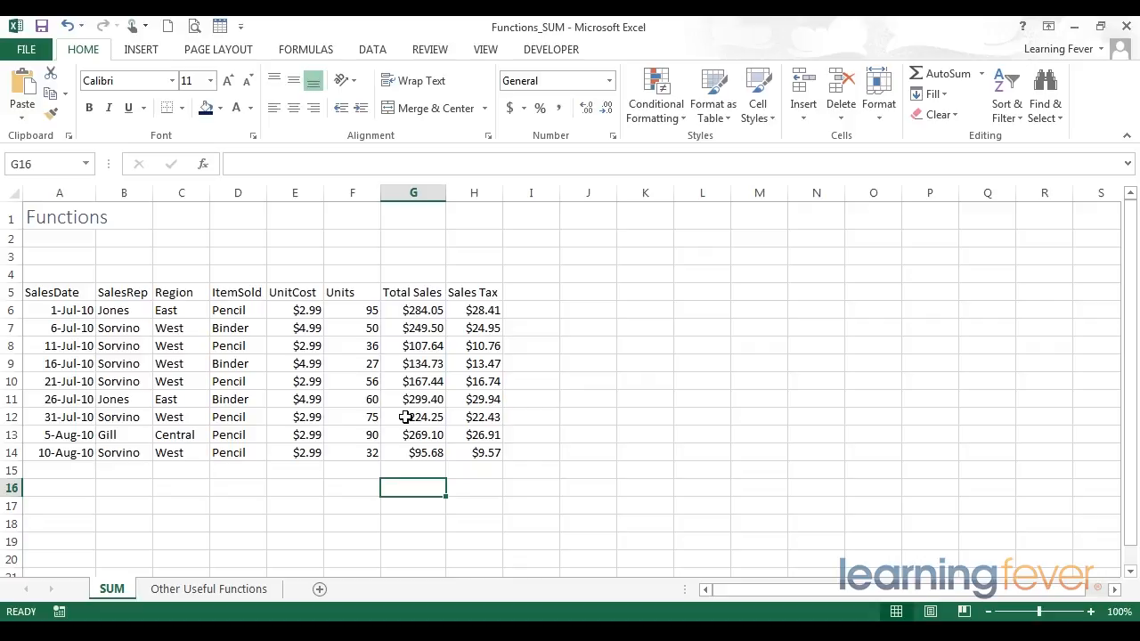
# Start a SUM function in cell G15, directly below the Total Sales values.
pyautogui.press('Down')
pyautogui.press('Up')
pyautogui.press('Up')
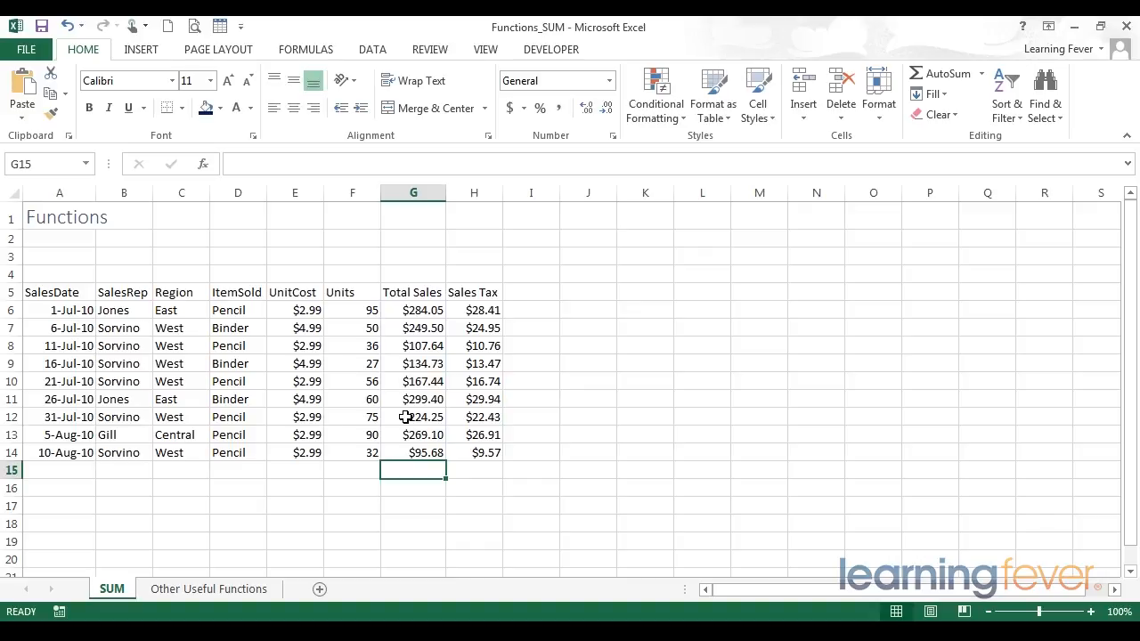
pyautogui.write('=')
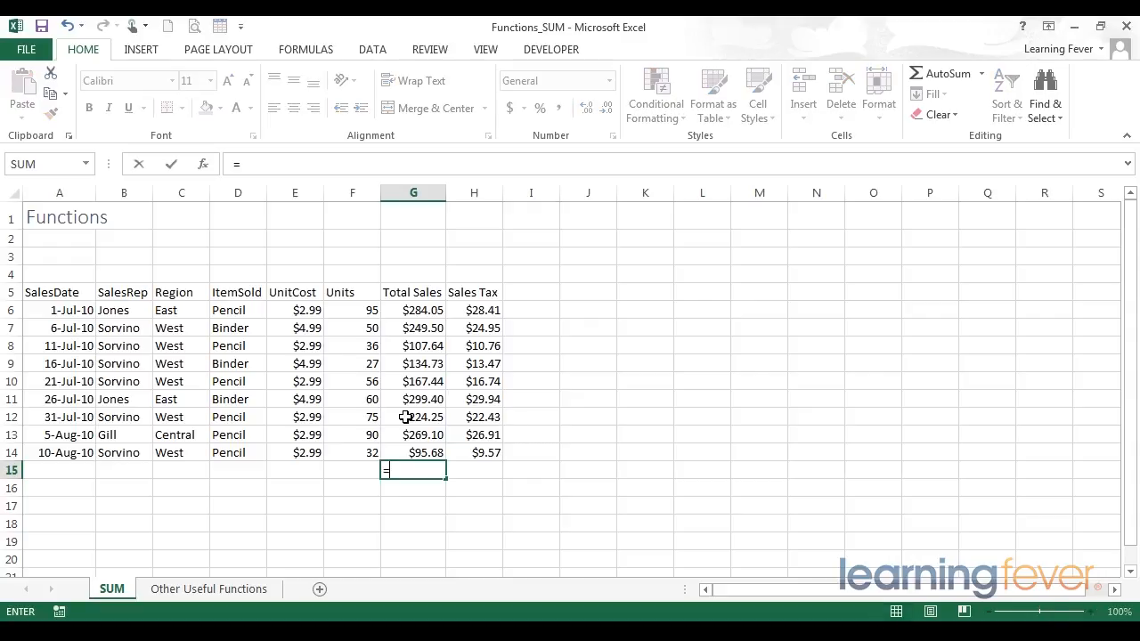
pyautogui.write('sum')
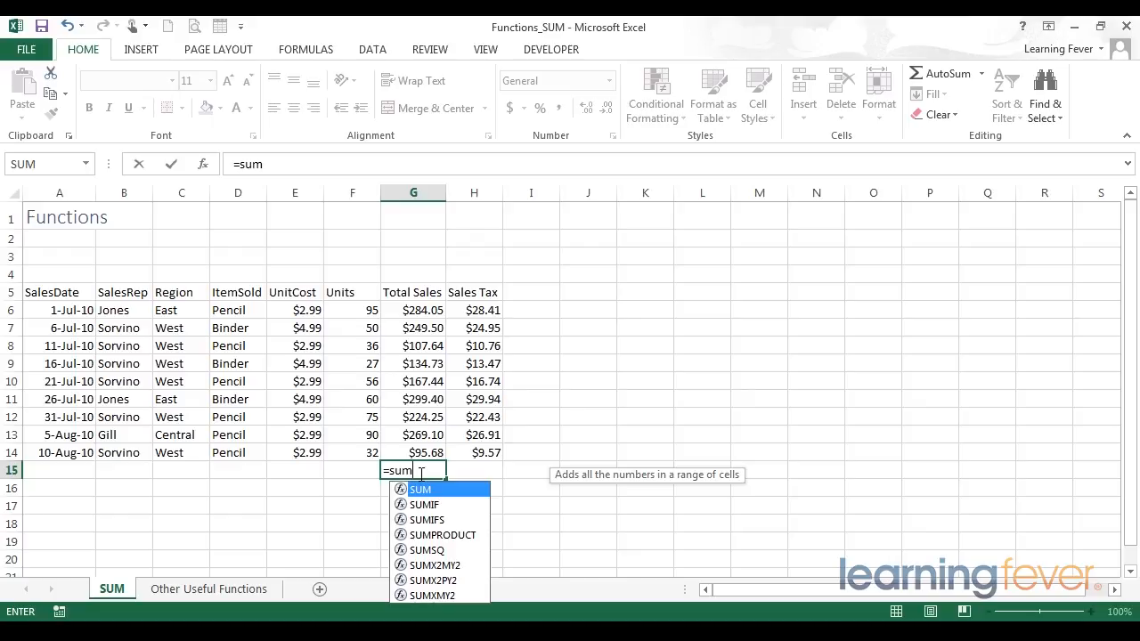
pyautogui.write('(')
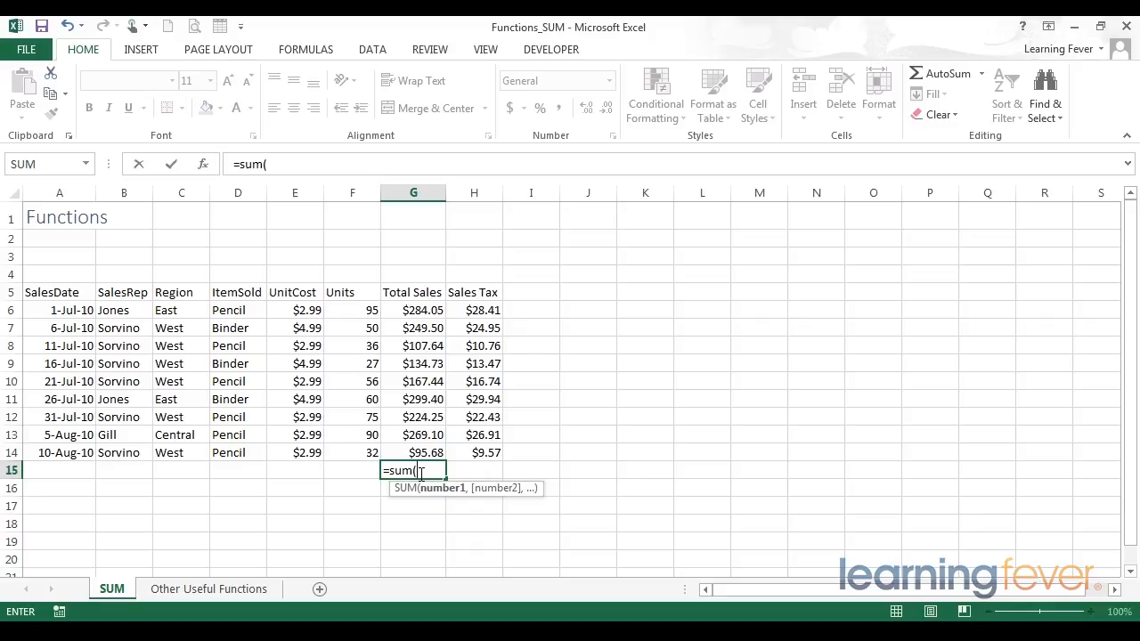
# Try listing cells G6, G7 and G8 as separate arguments of the SUM function, and remove them from the formula.
pyautogui.click(405, 309)
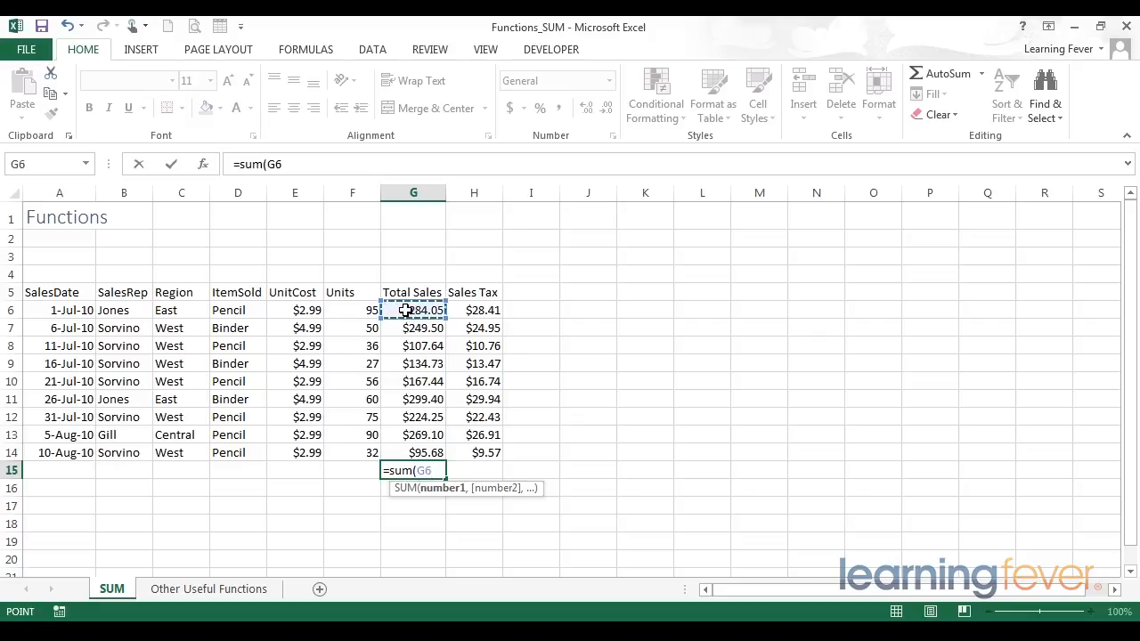
pyautogui.click(422, 470)
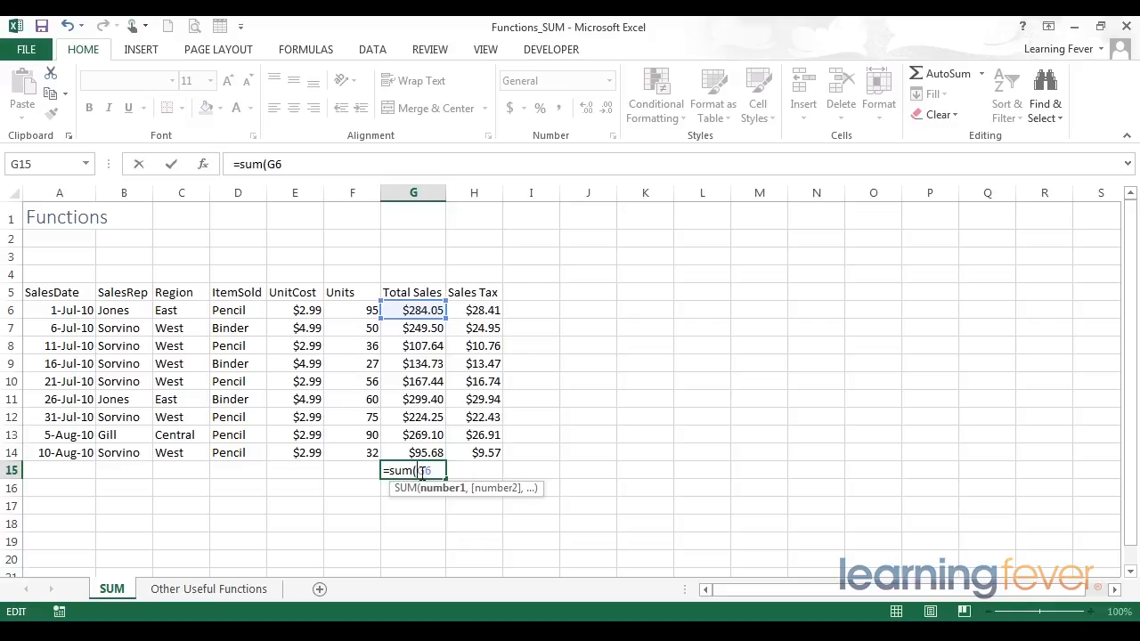
pyautogui.click(293, 166)
pyautogui.write(',')
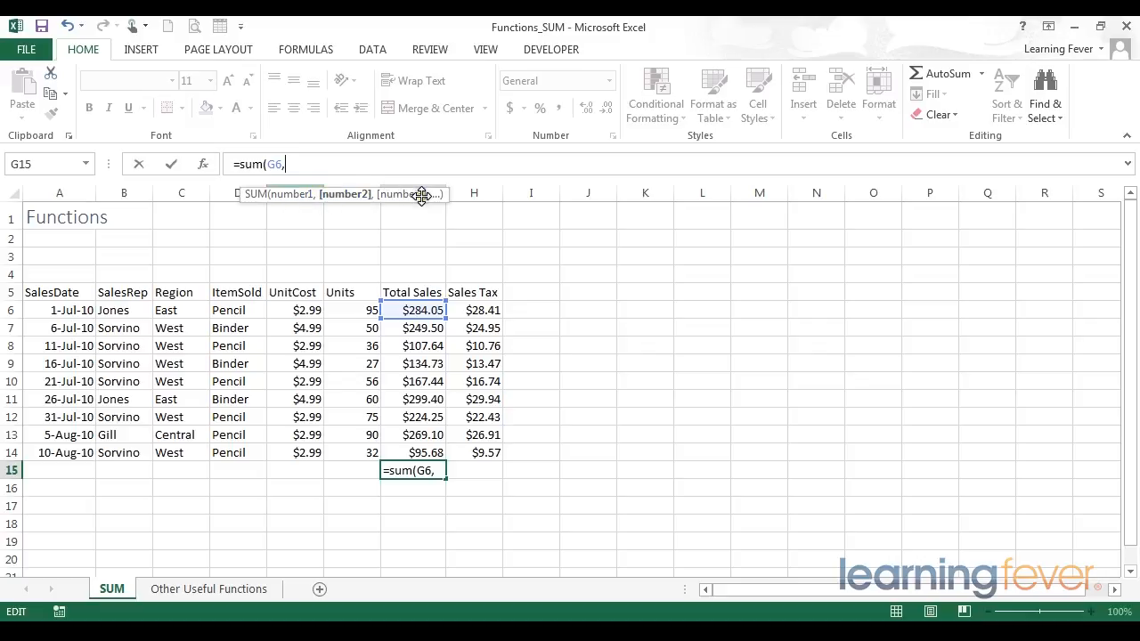
pyautogui.click(294, 161)
pyautogui.click(415, 329)
pyautogui.write(',')
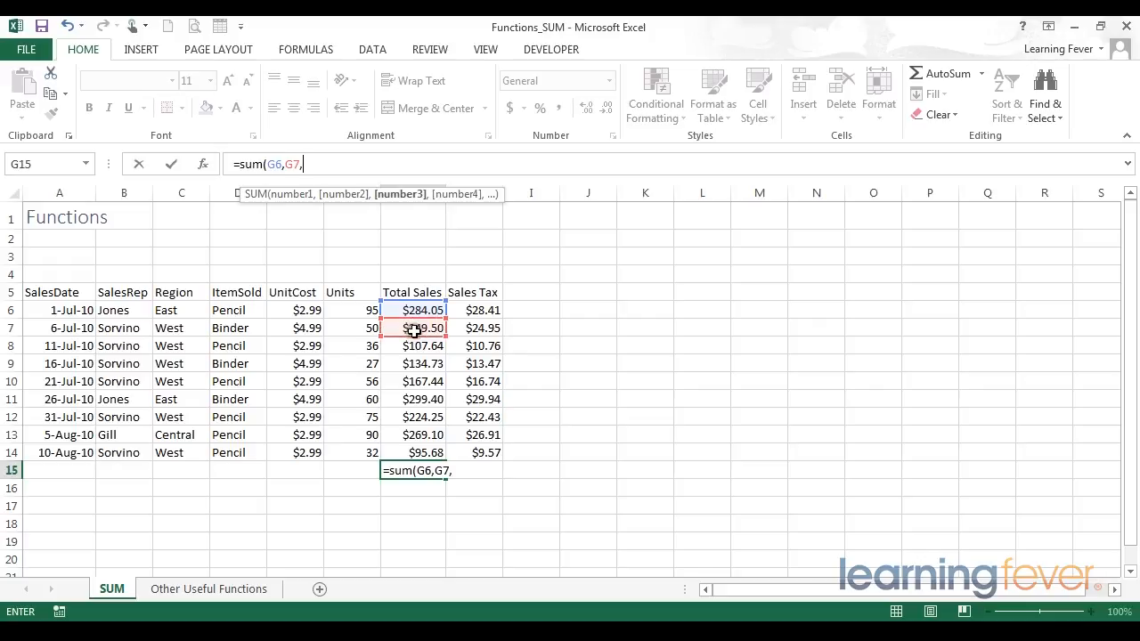
pyautogui.click(414, 344)
pyautogui.write(',')
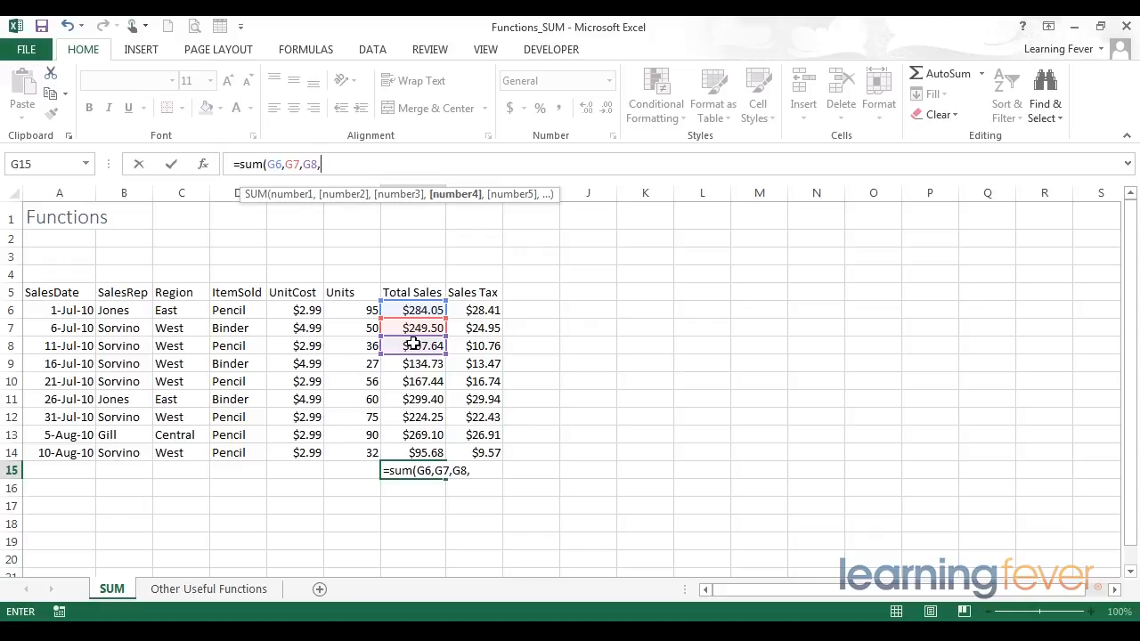
pyautogui.click(270, 164)
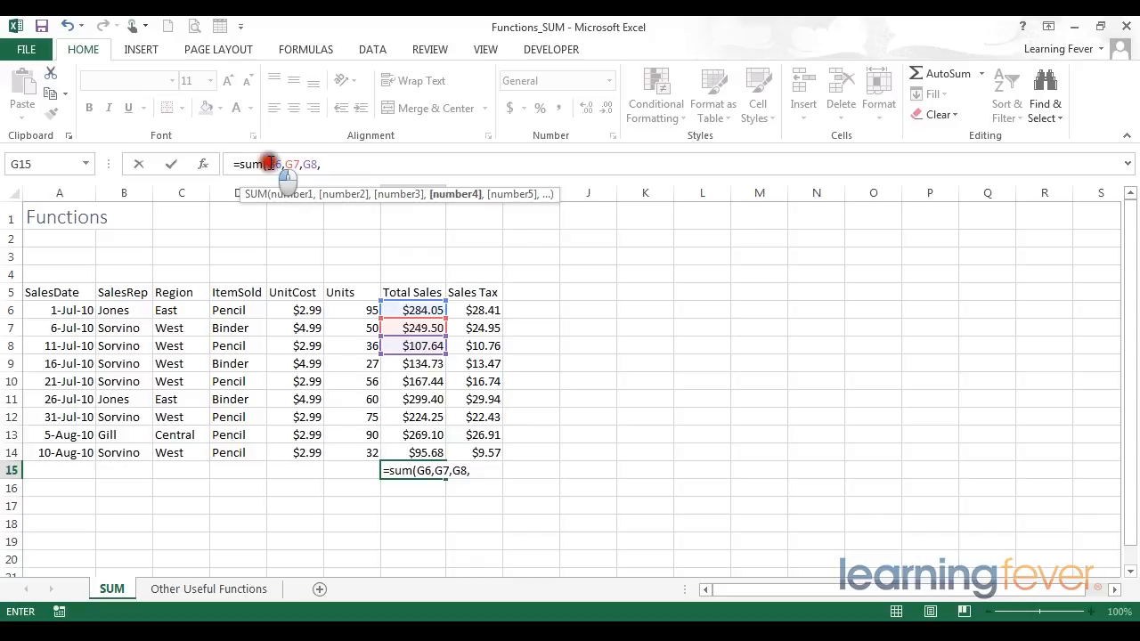
pyautogui.moveTo(270, 164); pyautogui.dragTo(346, 164)
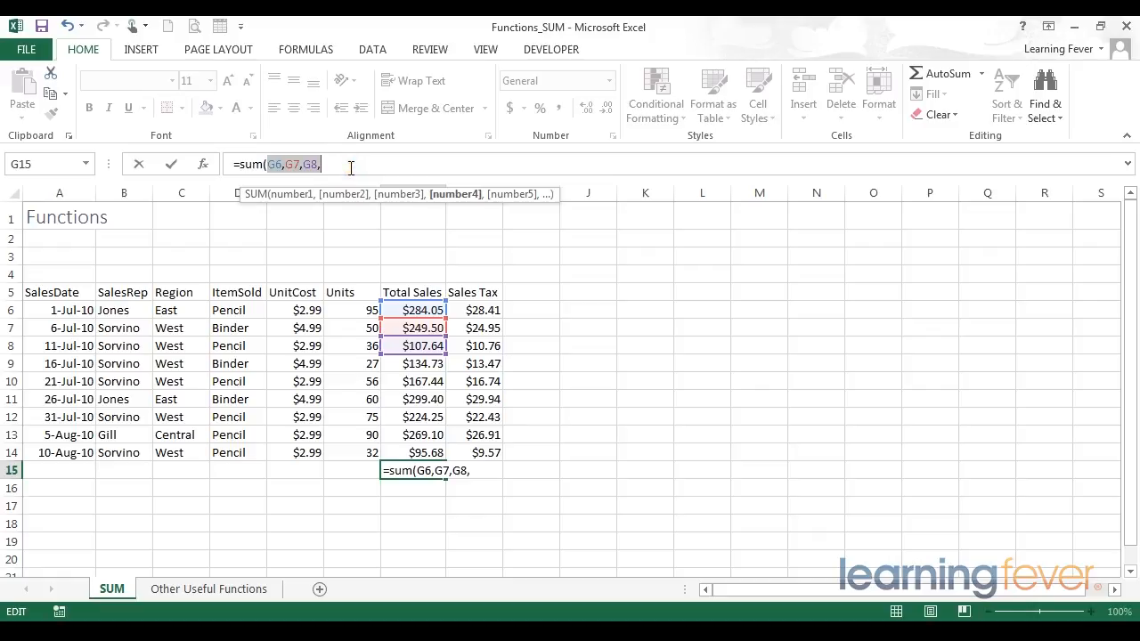
pyautogui.press('BackSpace')
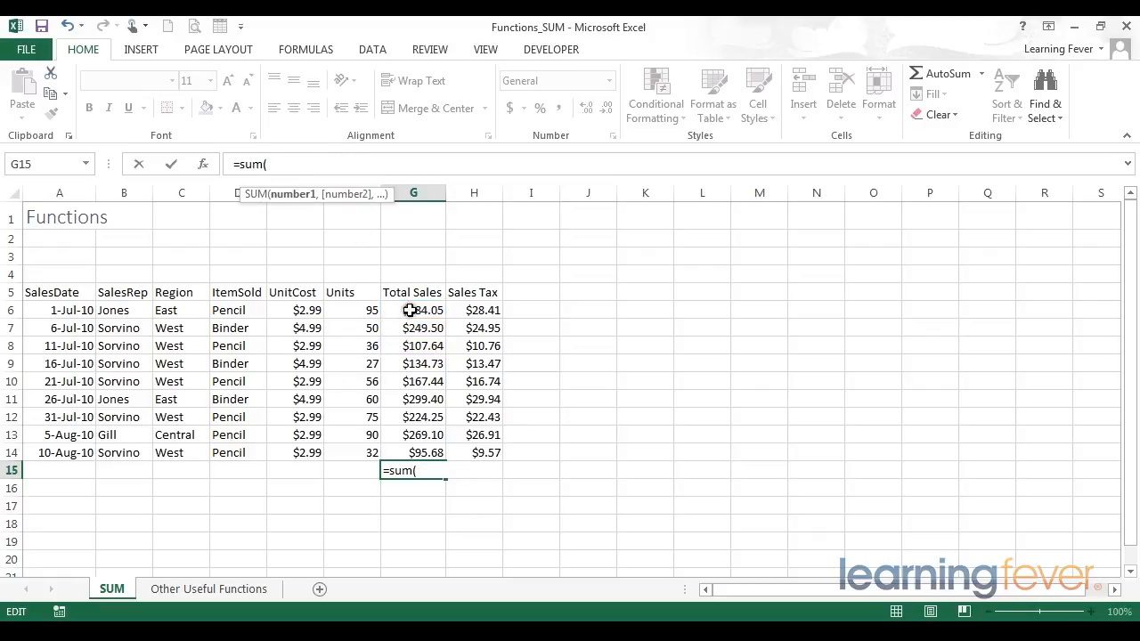
# Complete the SUM function in G15 with the range G6:G14 and confirm the formula.
pyautogui.moveTo(411, 308); pyautogui.dragTo(428, 449)
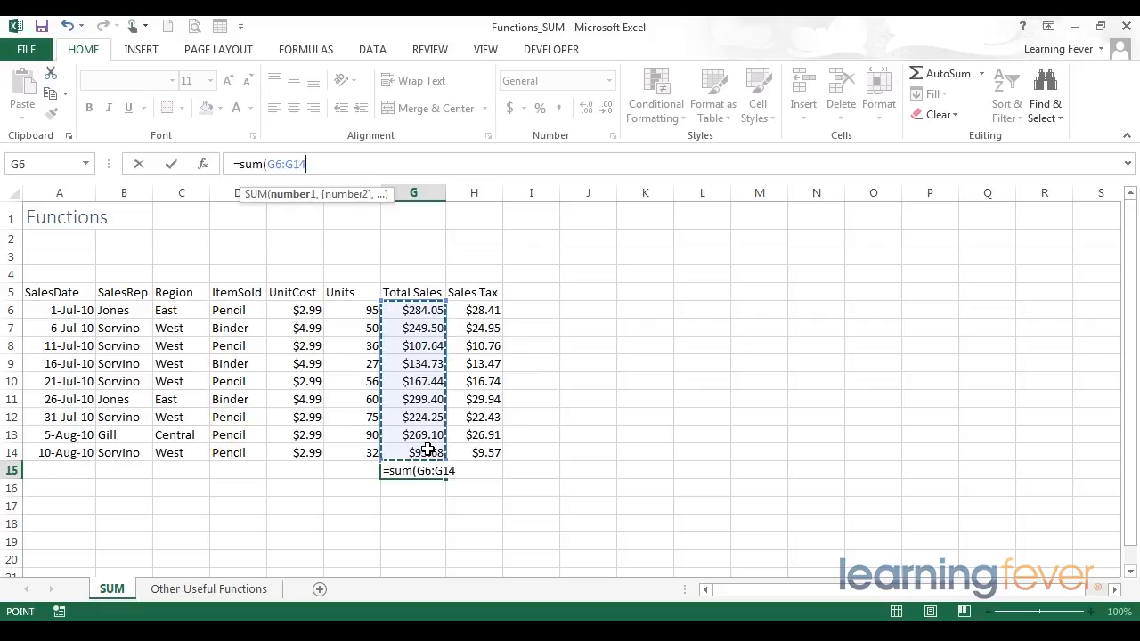
pyautogui.write(')')
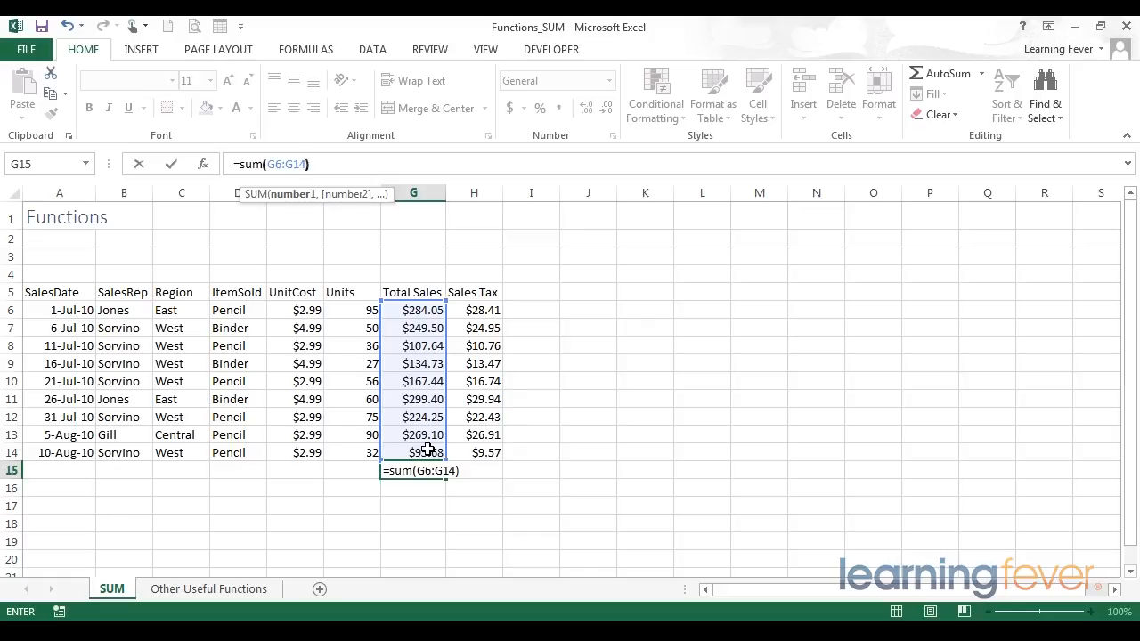
pyautogui.click(330, 164)
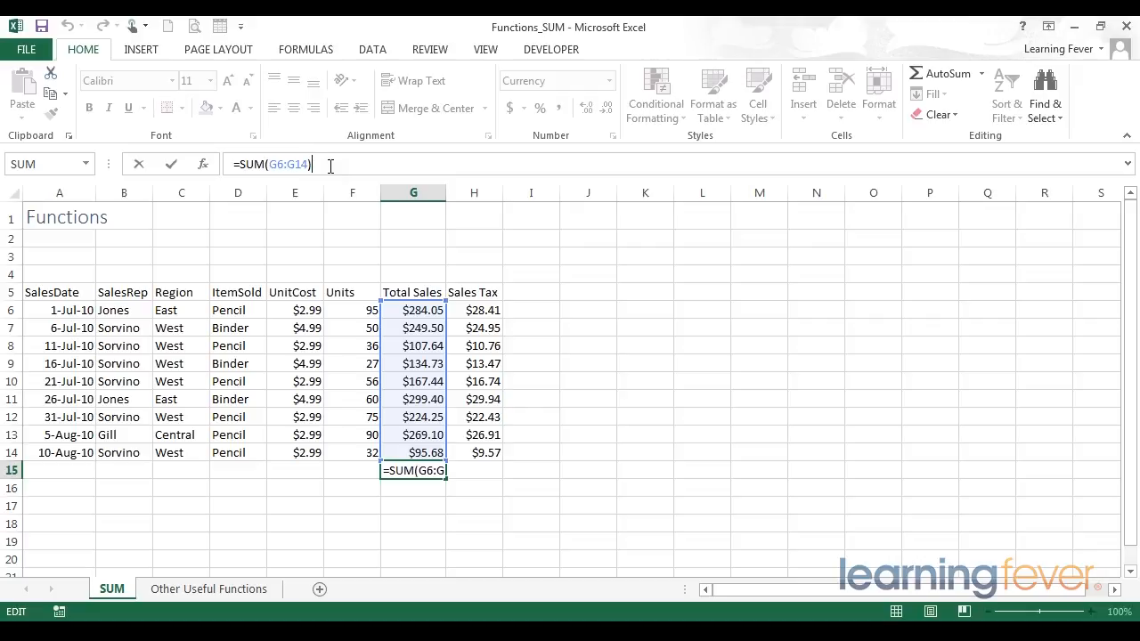
pyautogui.press('Return')
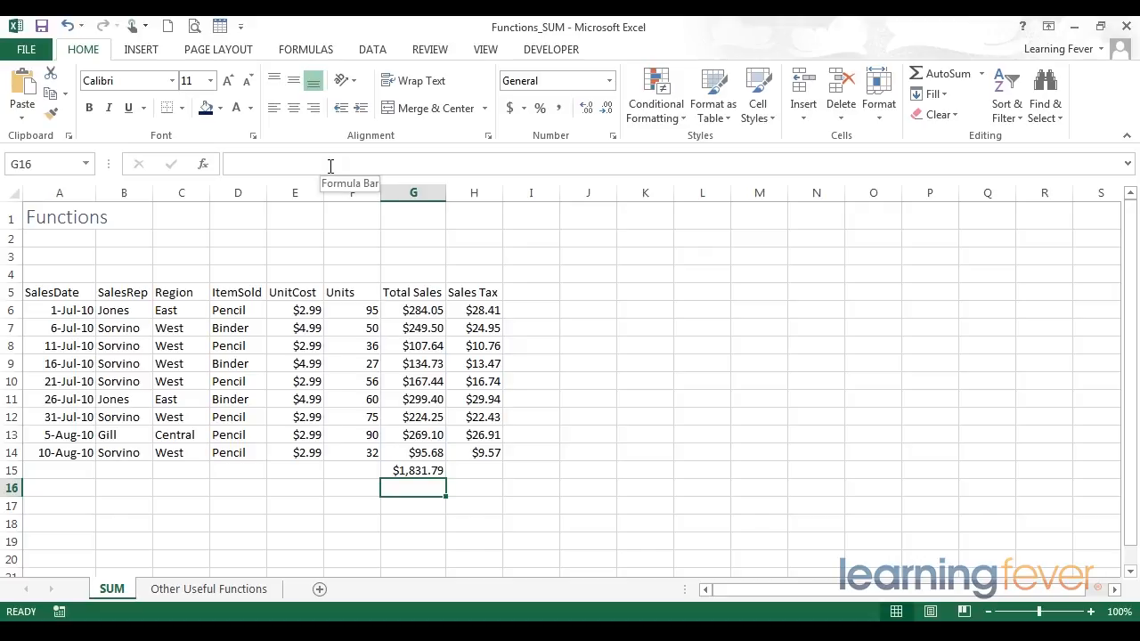
# Compare the SUM result in G15 with the automatic sum shown for the selected cells G6:G14.
pyautogui.click(396, 472)
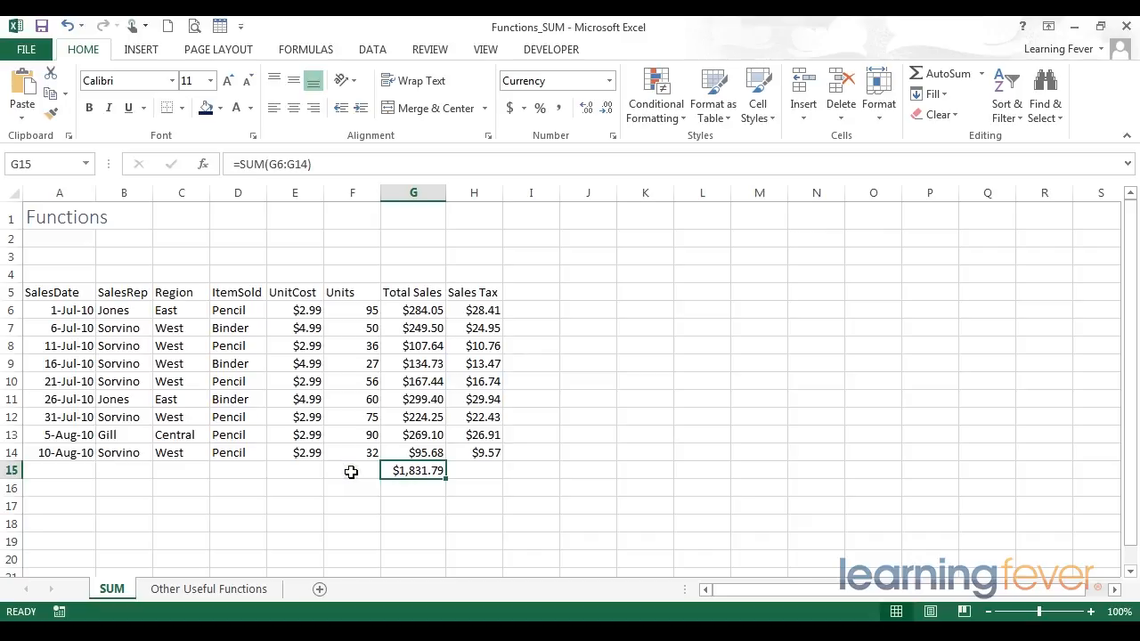
pyautogui.click(408, 308)
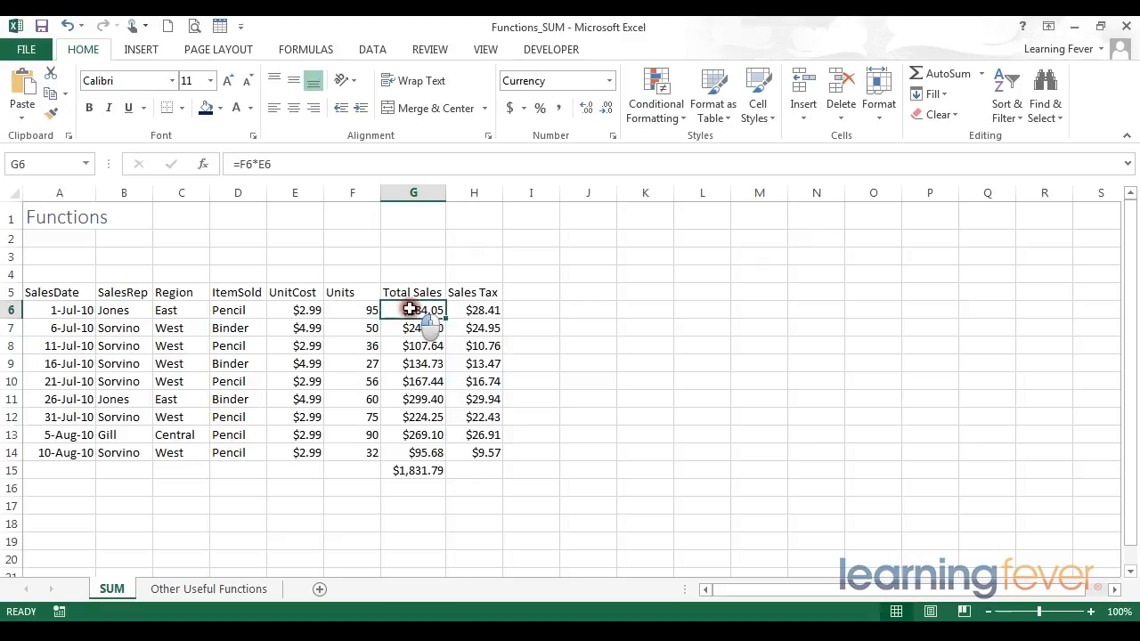
pyautogui.moveTo(408, 308); pyautogui.dragTo(409, 452)
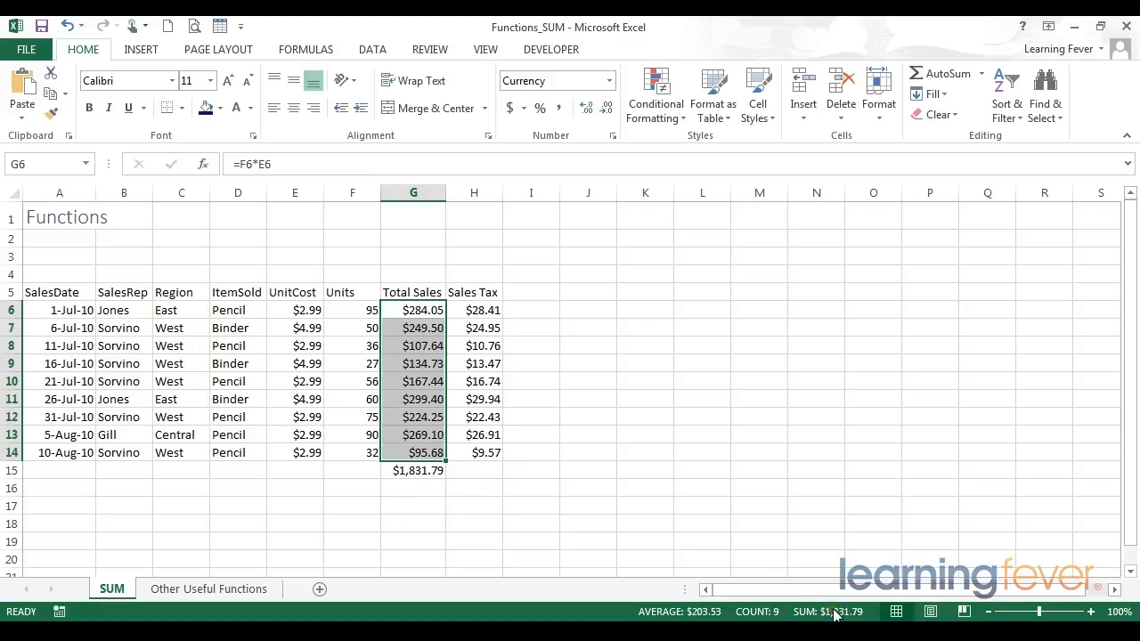
# Add the Sales Tax range H6:H14 as a second argument to the SUM formula in G15, and check it against the selected cells' automatic sum.
pyautogui.click(405, 470)
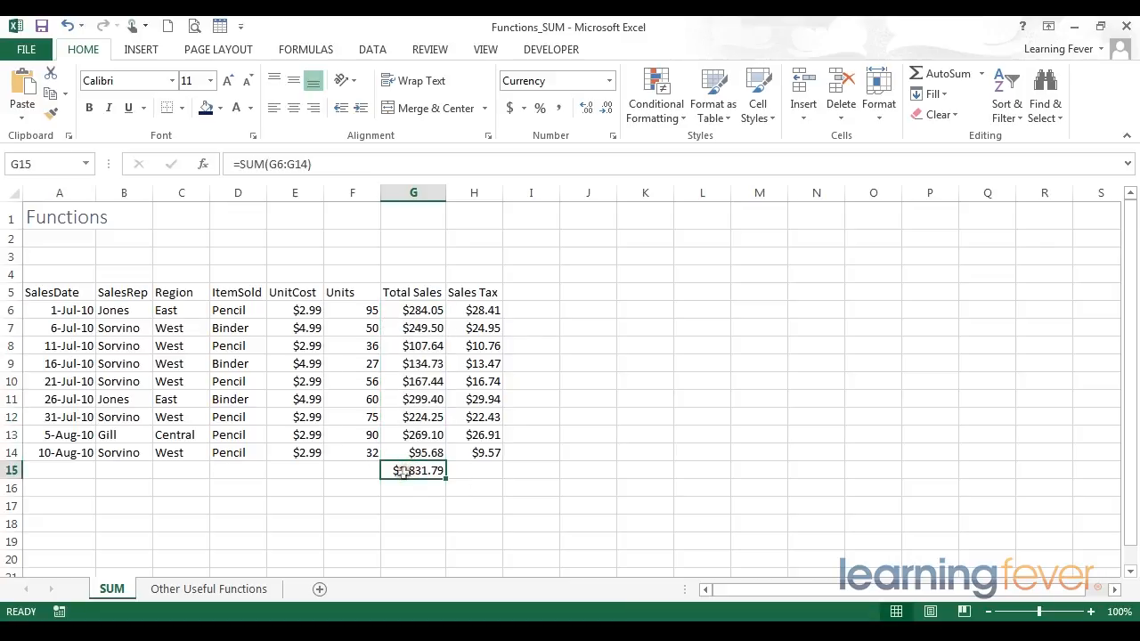
pyautogui.click(309, 162)
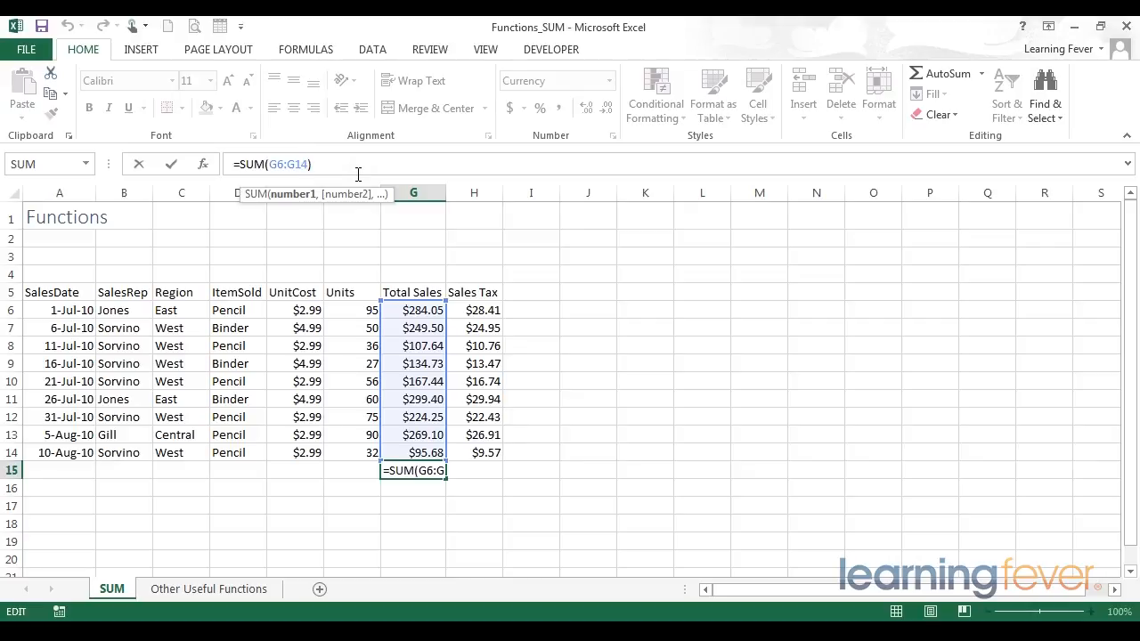
pyautogui.write(',')
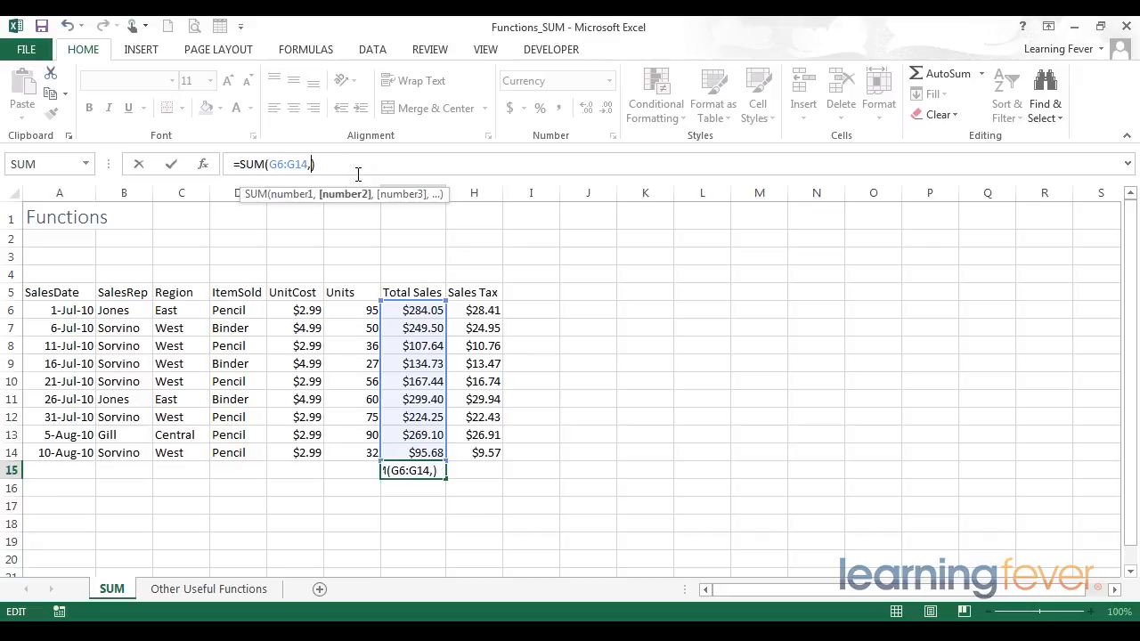
pyautogui.moveTo(474, 309); pyautogui.dragTo(480, 454)
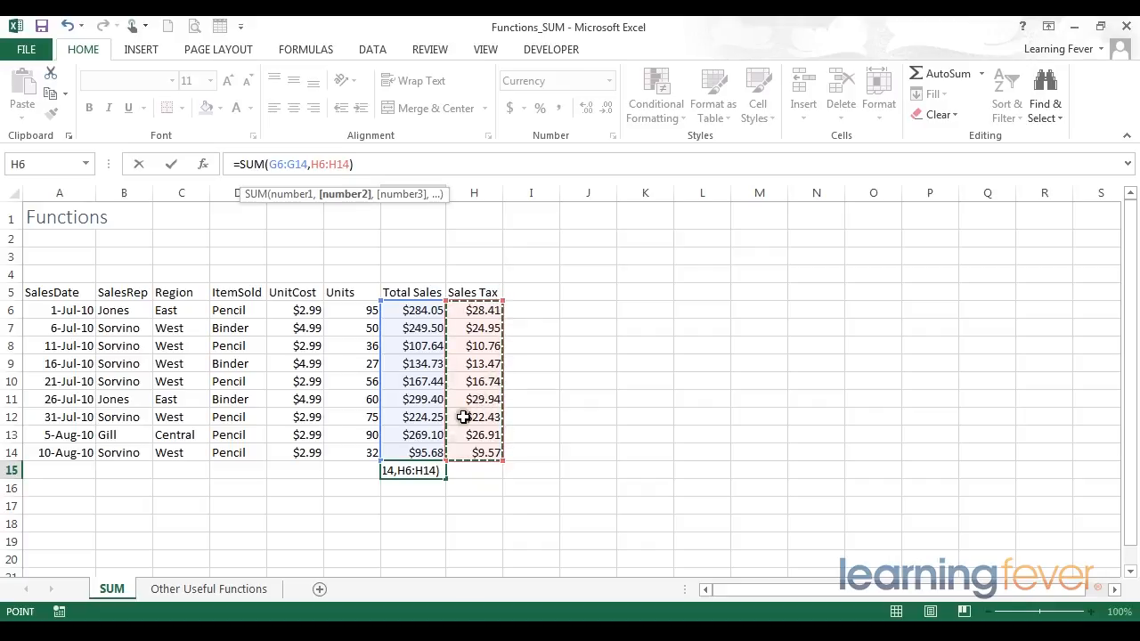
pyautogui.press('Return')
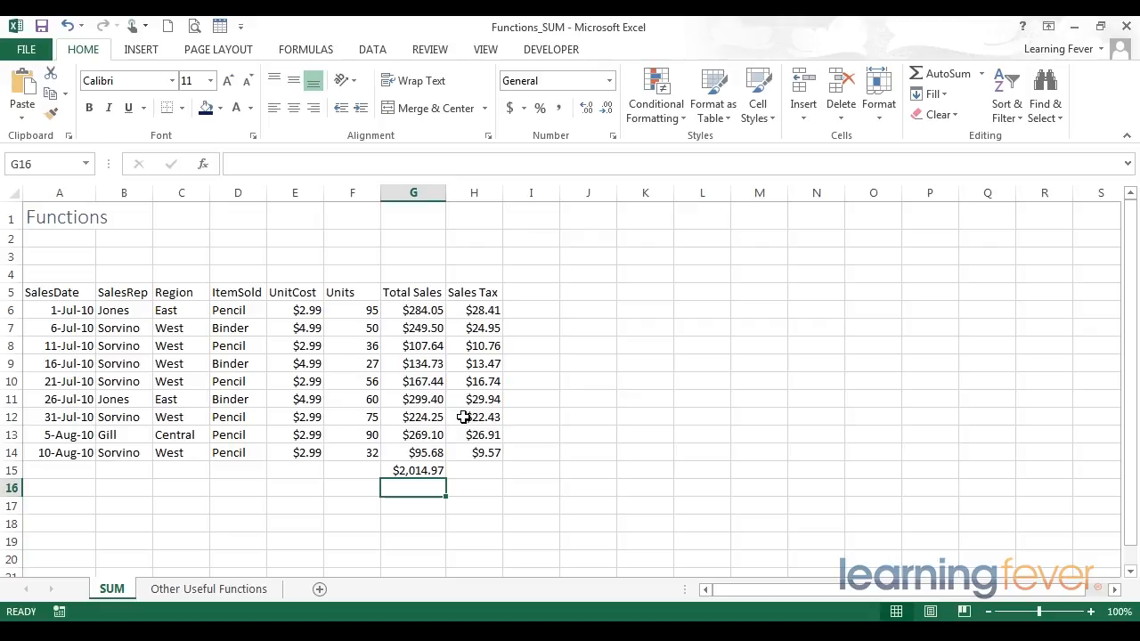
pyautogui.moveTo(408, 310); pyautogui.dragTo(466, 455)
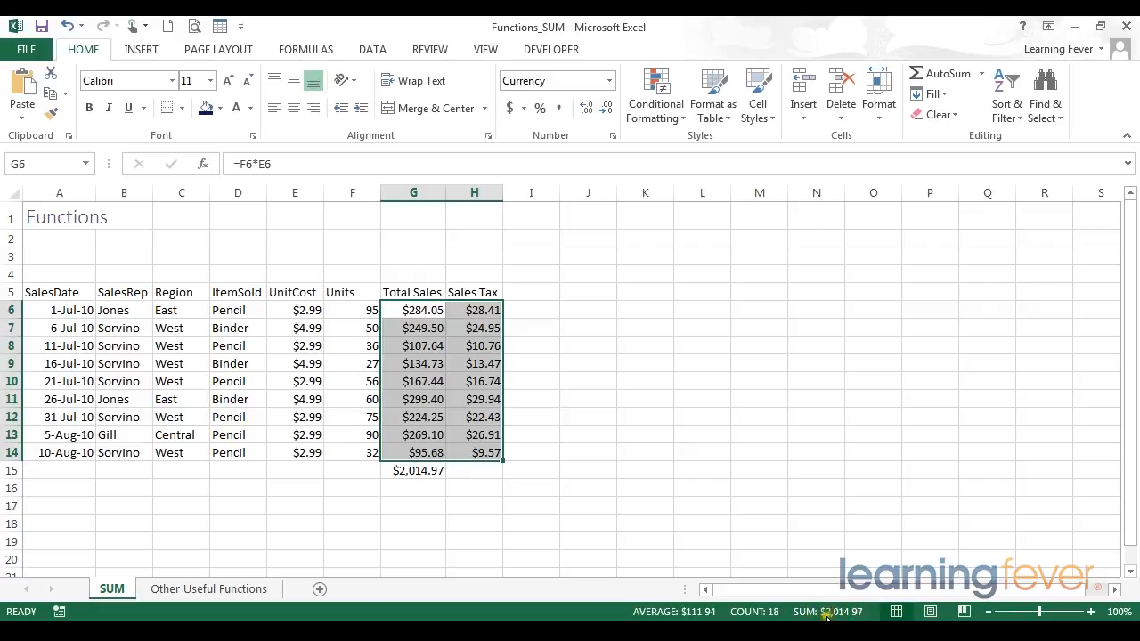
# Open the function arguments of the SUM formula in G15 and go through the Number1, Number2 and Number3 arguments.
pyautogui.click(408, 470)
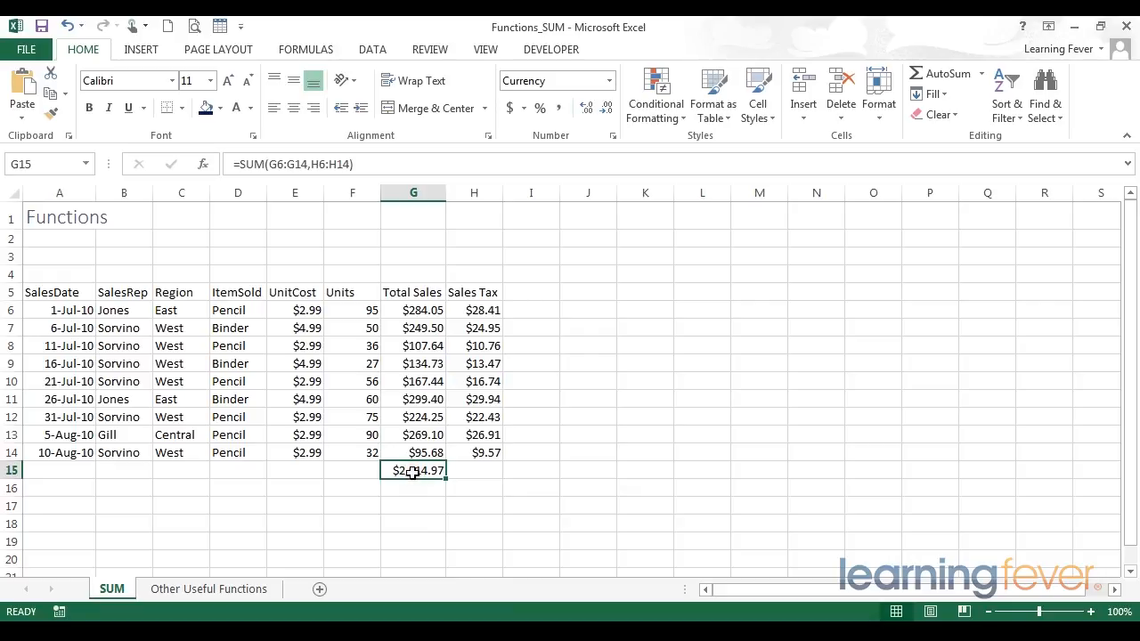
pyautogui.click(268, 165)
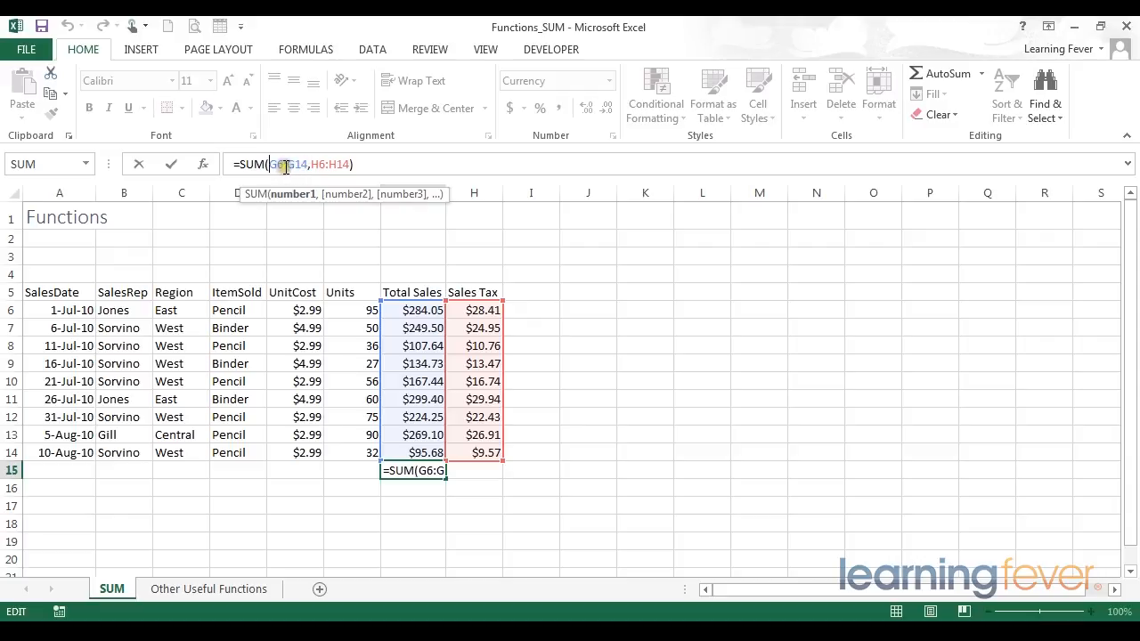
pyautogui.click(204, 167)
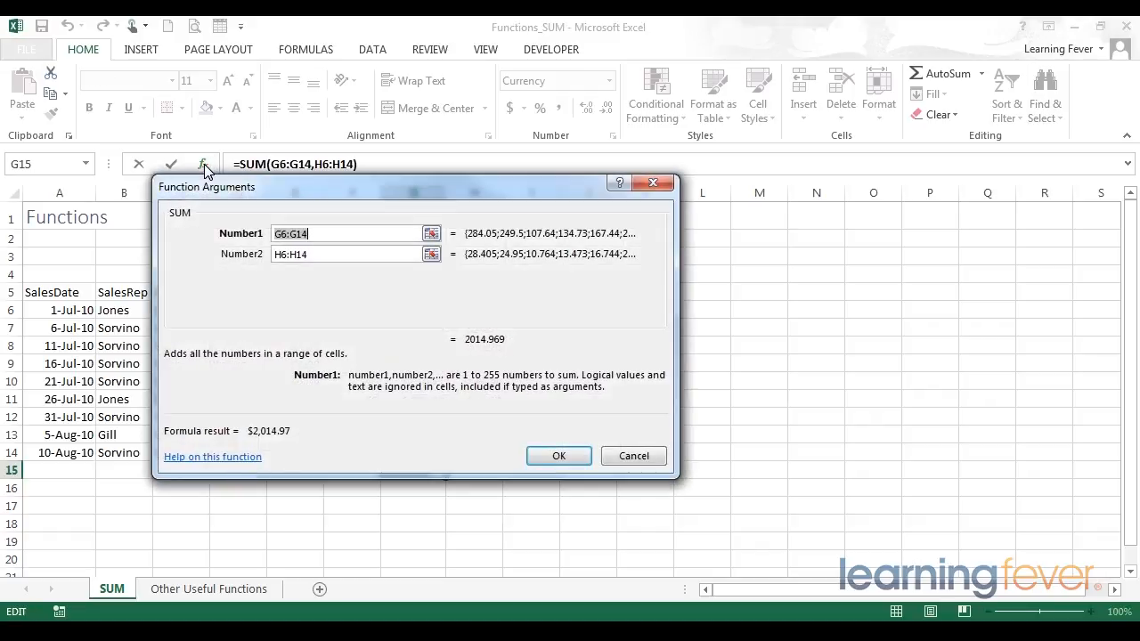
pyautogui.moveTo(255, 188); pyautogui.dragTo(405, 275)
pyautogui.click(408, 274)
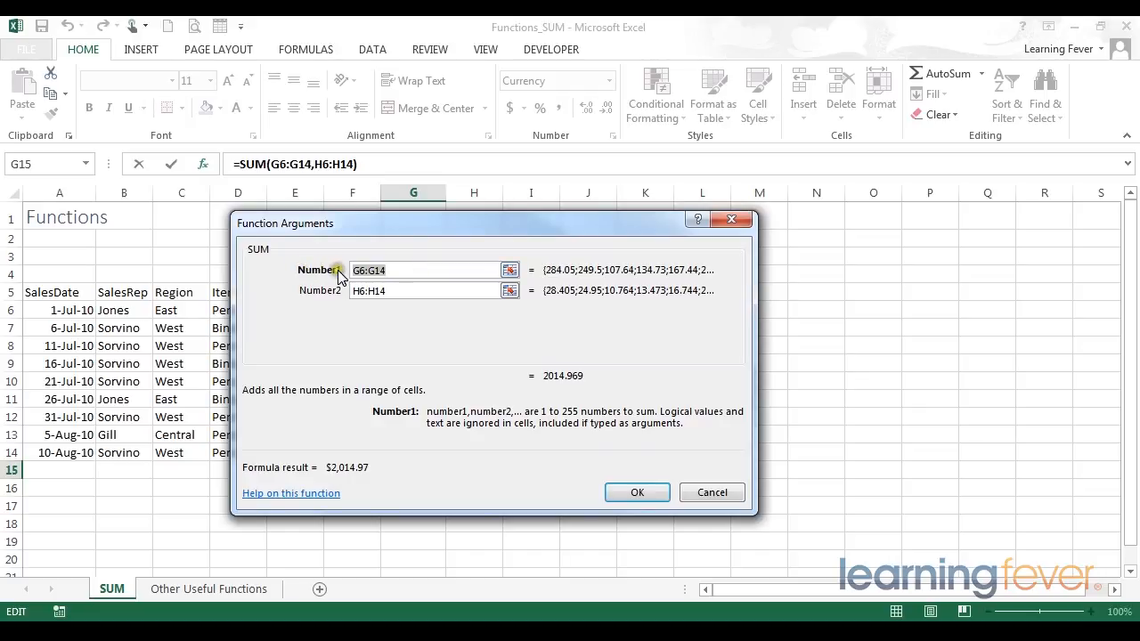
pyautogui.moveTo(405, 269); pyautogui.dragTo(331, 269)
pyautogui.click(405, 292)
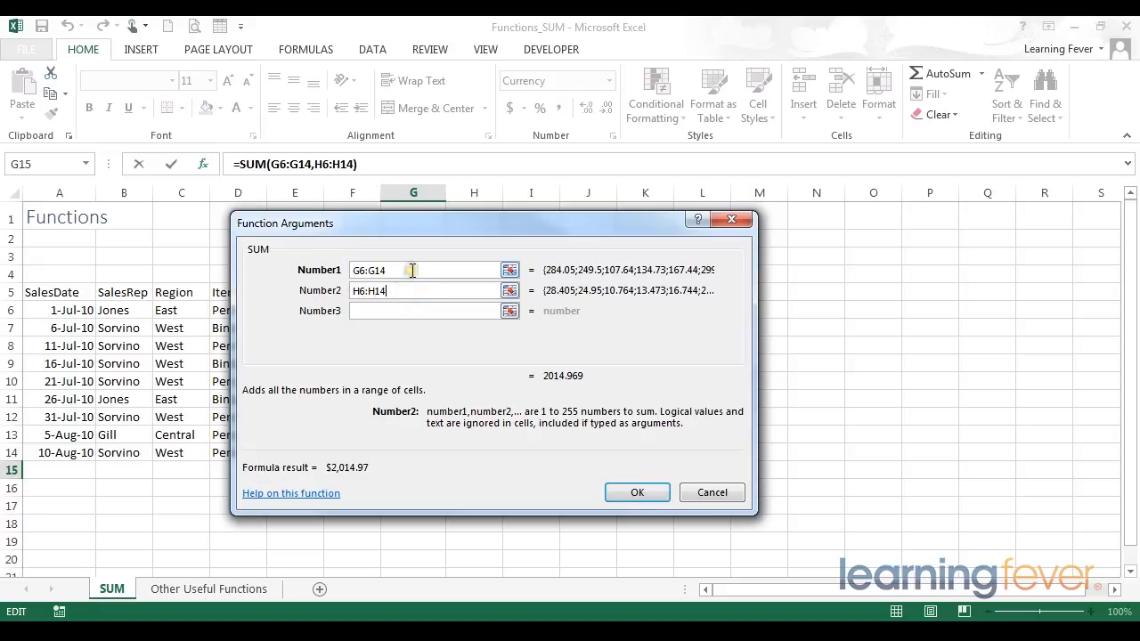
pyautogui.click(378, 311)
pyautogui.click(380, 312)
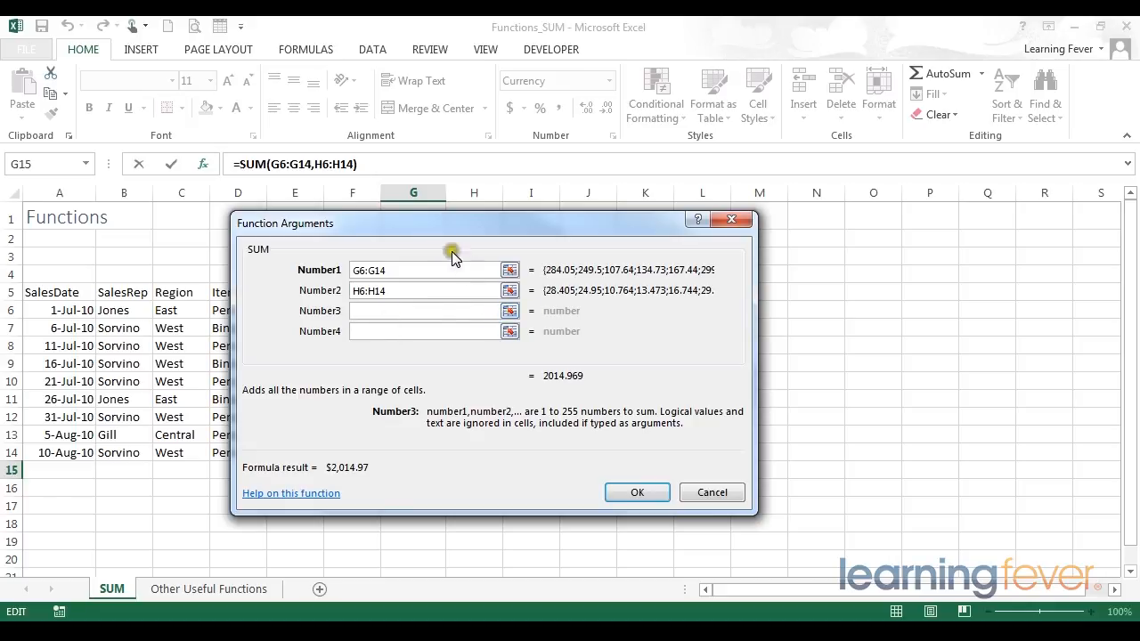
# Set the Number3 argument of the SUM function to the Units range F6:F14 and confirm the function arguments.
pyautogui.moveTo(408, 229); pyautogui.dragTo(668, 211)
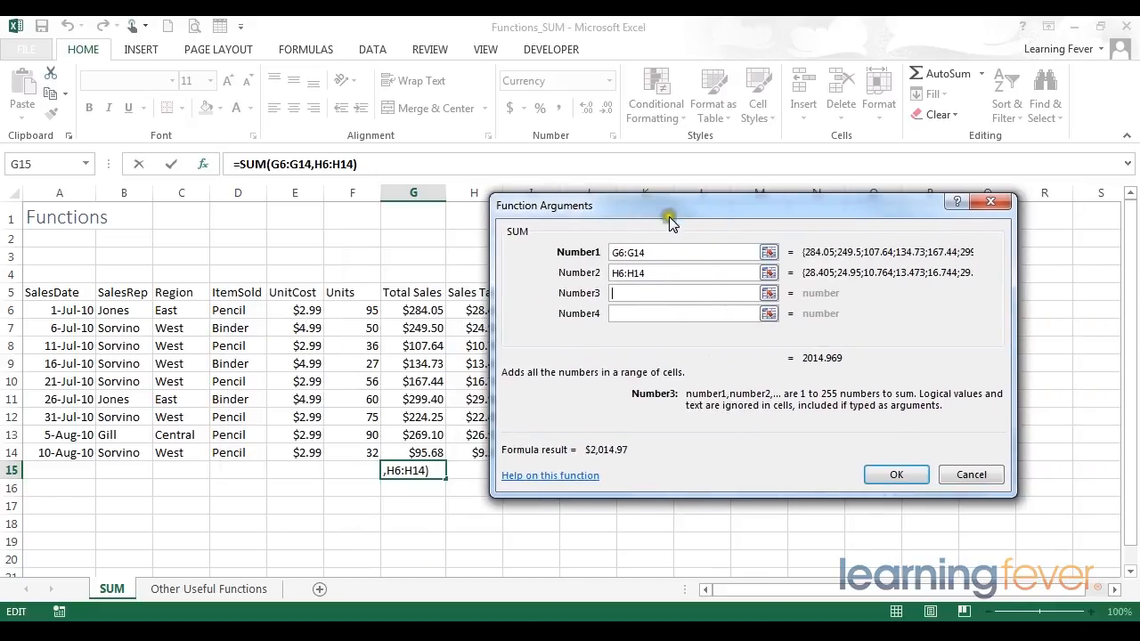
pyautogui.click(768, 295)
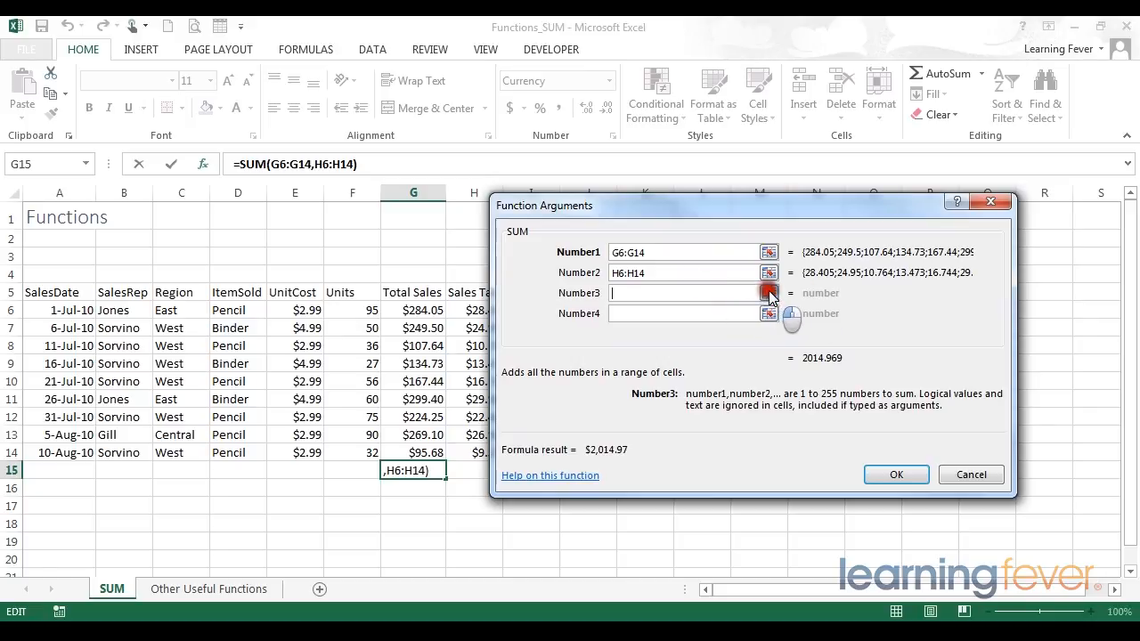
pyautogui.click(764, 296)
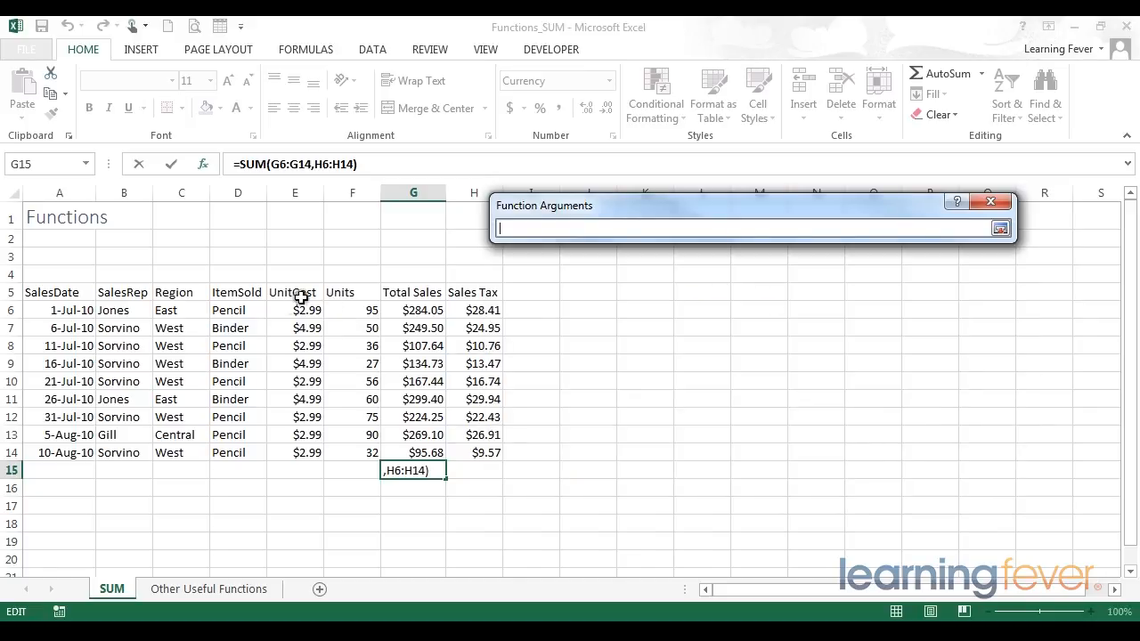
pyautogui.moveTo(349, 293); pyautogui.dragTo(356, 451)
pyautogui.moveTo(359, 316); pyautogui.dragTo(392, 452)
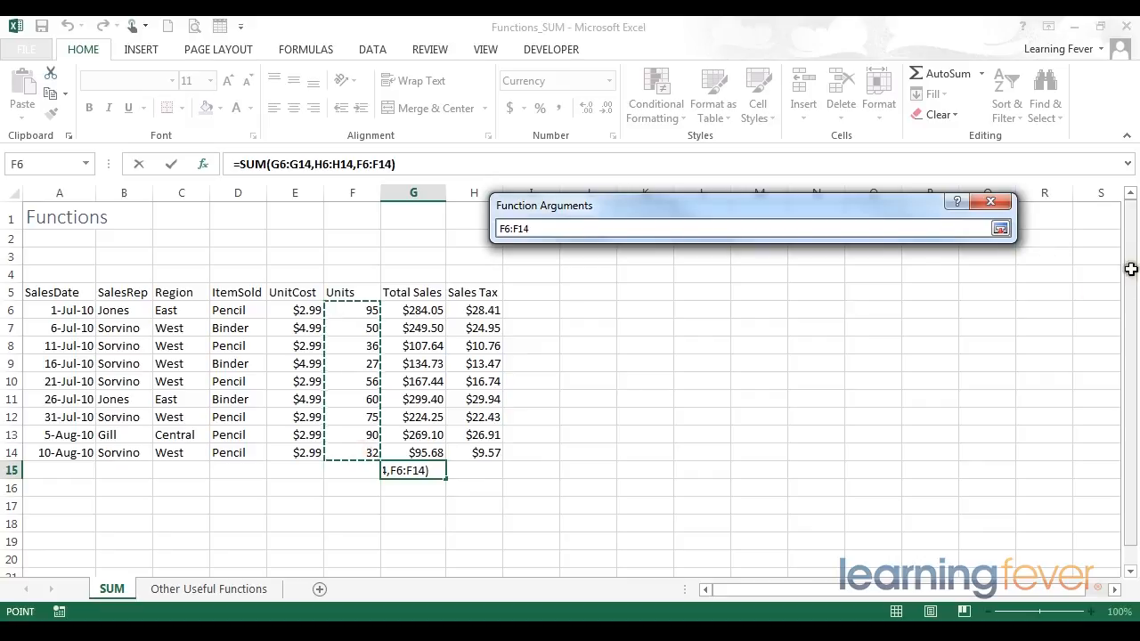
pyautogui.click(1000, 229)
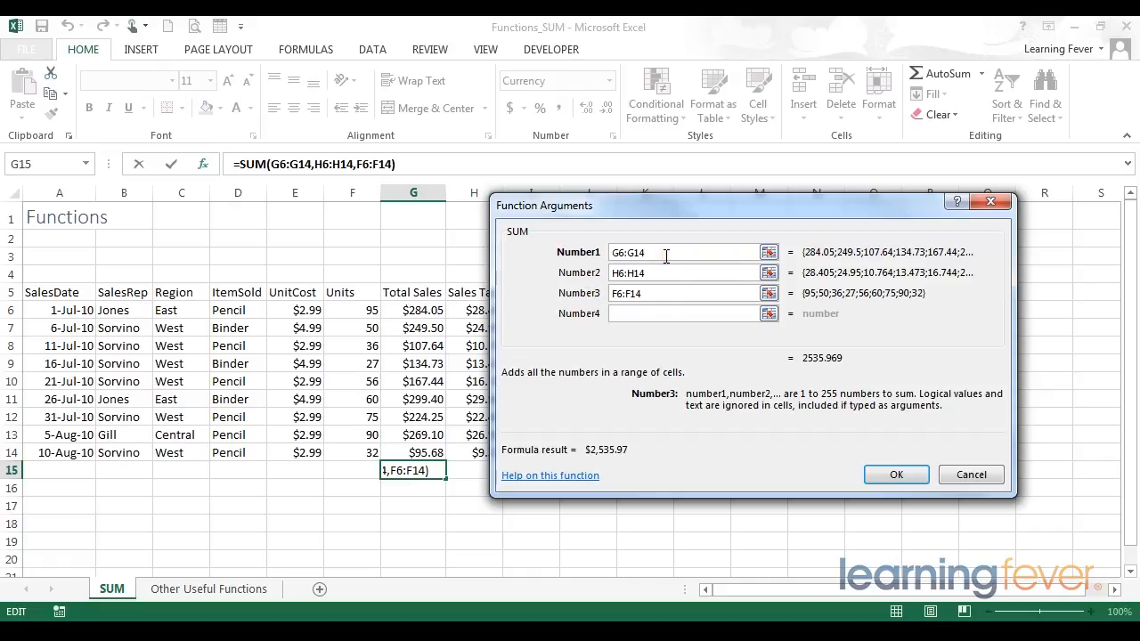
pyautogui.click(897, 474)
# Reopen the function arguments of the SUM formula in G15 and examine each argument and the description of how many are allowed.
pyautogui.click(320, 167)
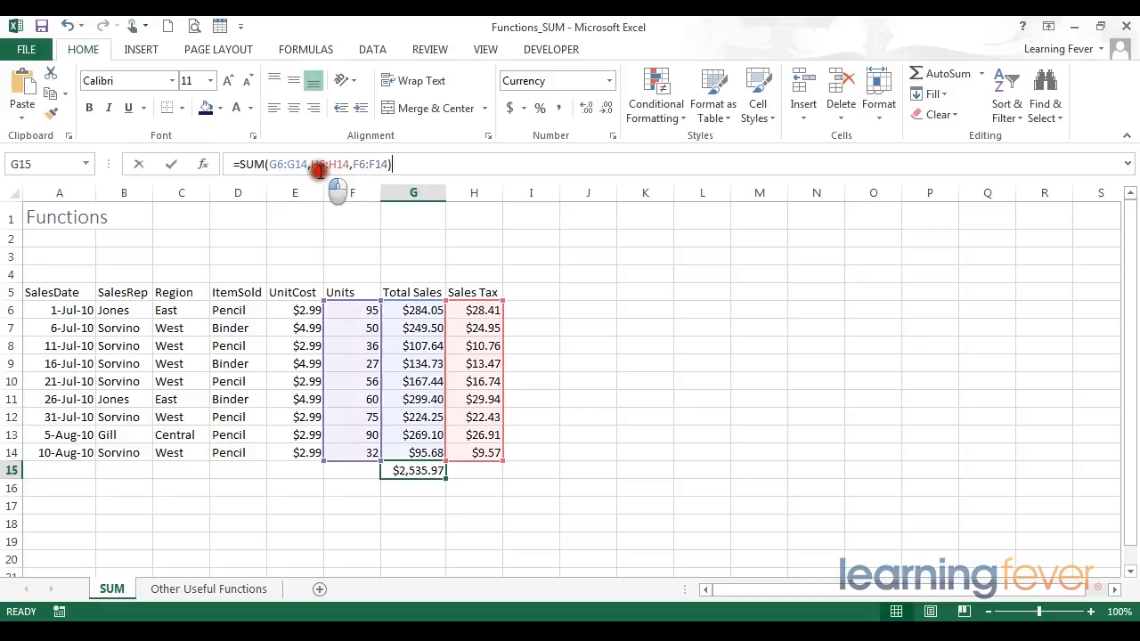
pyautogui.click(277, 165)
pyautogui.click(270, 165)
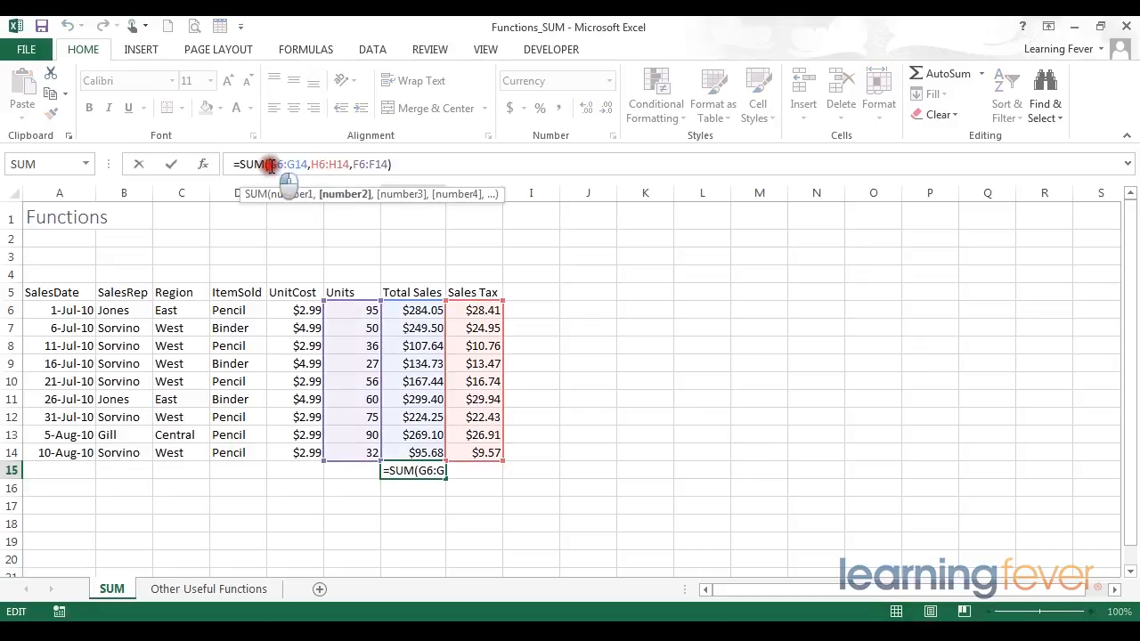
pyautogui.click(204, 166)
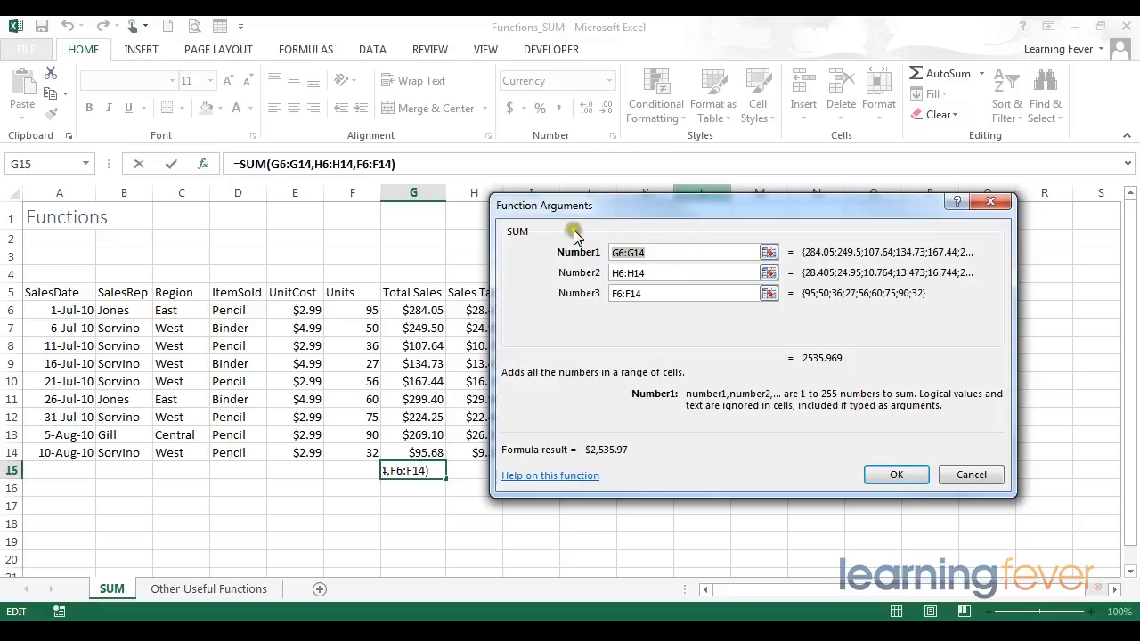
pyautogui.click(654, 294)
pyautogui.click(693, 397)
pyautogui.click(720, 393)
pyautogui.moveTo(726, 392); pyautogui.dragTo(836, 397)
pyautogui.click(824, 397)
pyautogui.click(663, 271)
pyautogui.click(660, 292)
pyautogui.click(664, 252)
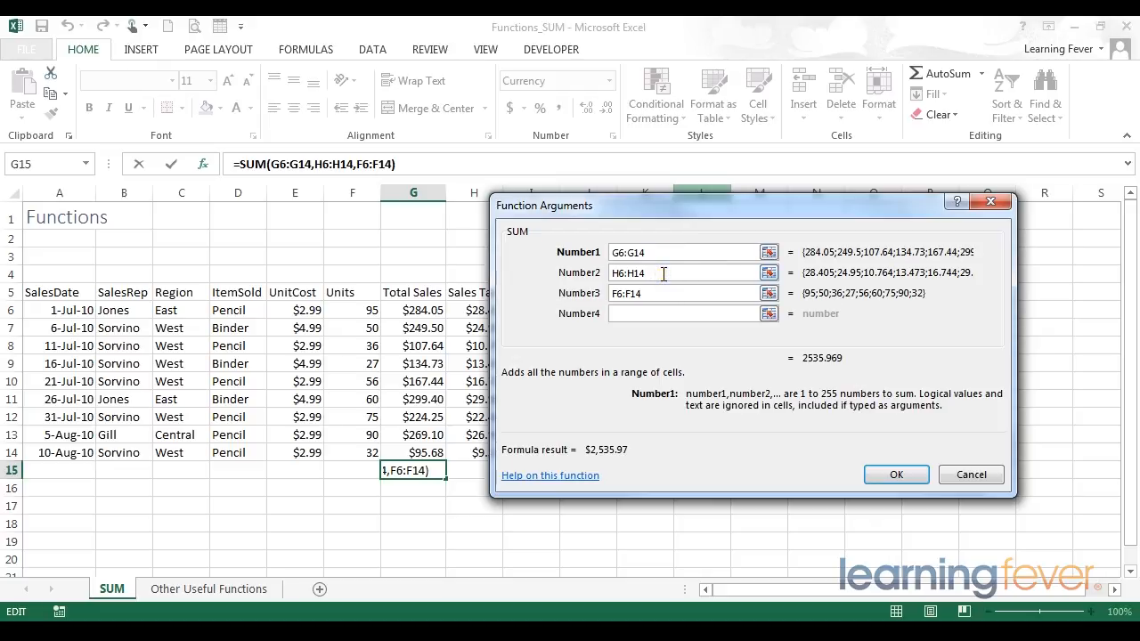
pyautogui.click(664, 273)
# Read the help article on the SUM function, including its description and syntax, and close it.
pyautogui.moveTo(553, 206); pyautogui.dragTo(538, 174)
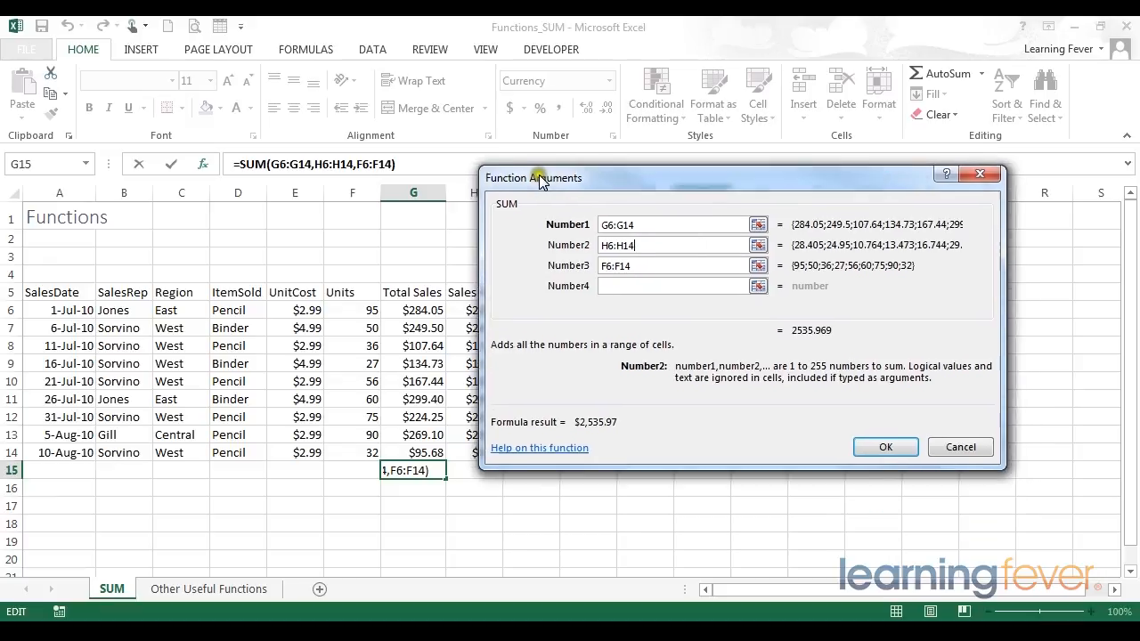
pyautogui.click(506, 444)
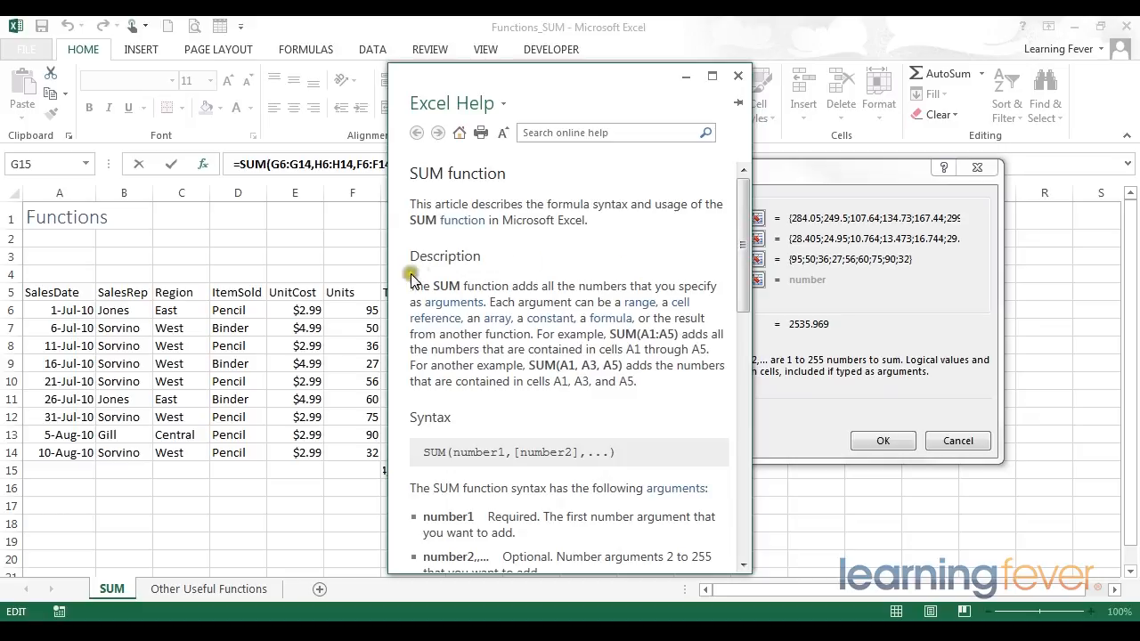
pyautogui.moveTo(738, 246); pyautogui.dragTo(740, 311)
pyautogui.moveTo(746, 267); pyautogui.dragTo(747, 170)
pyautogui.moveTo(604, 84); pyautogui.dragTo(312, 62)
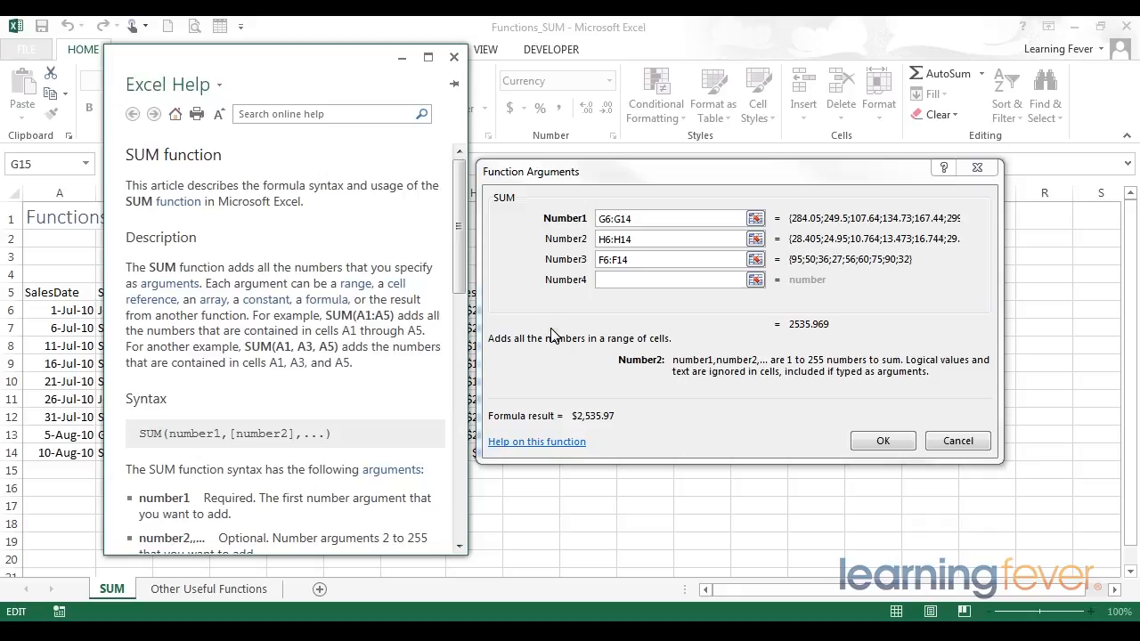
pyautogui.click(455, 59)
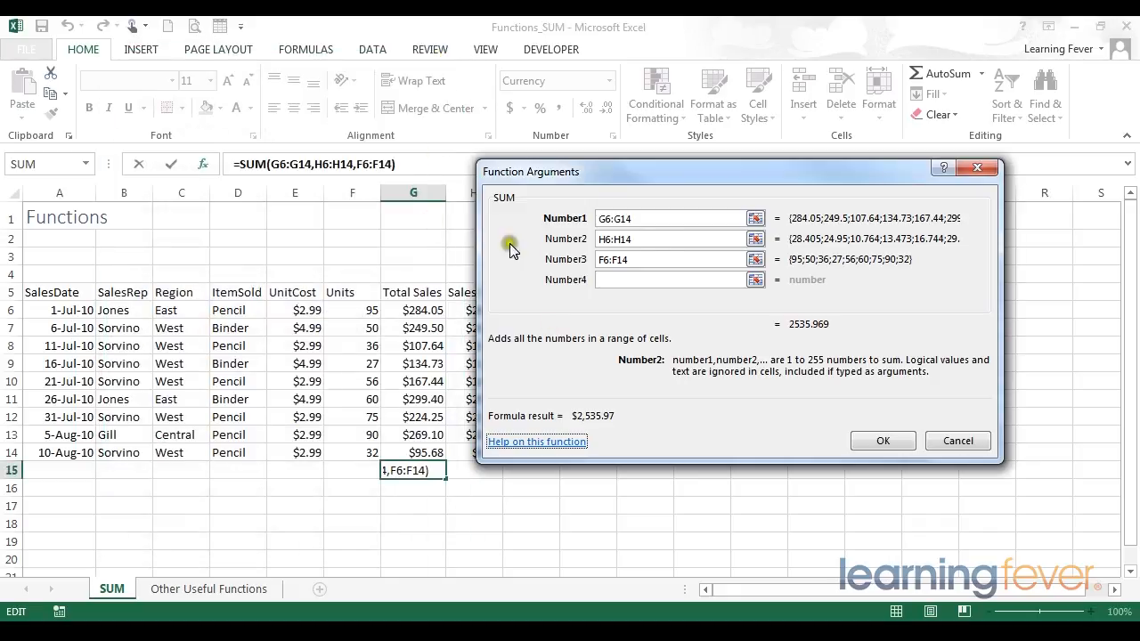
# Review the Number1, Number2 and Number3 arguments of the SUM function once more and confirm them.
pyautogui.click(650, 218)
pyautogui.click(647, 241)
pyautogui.click(639, 259)
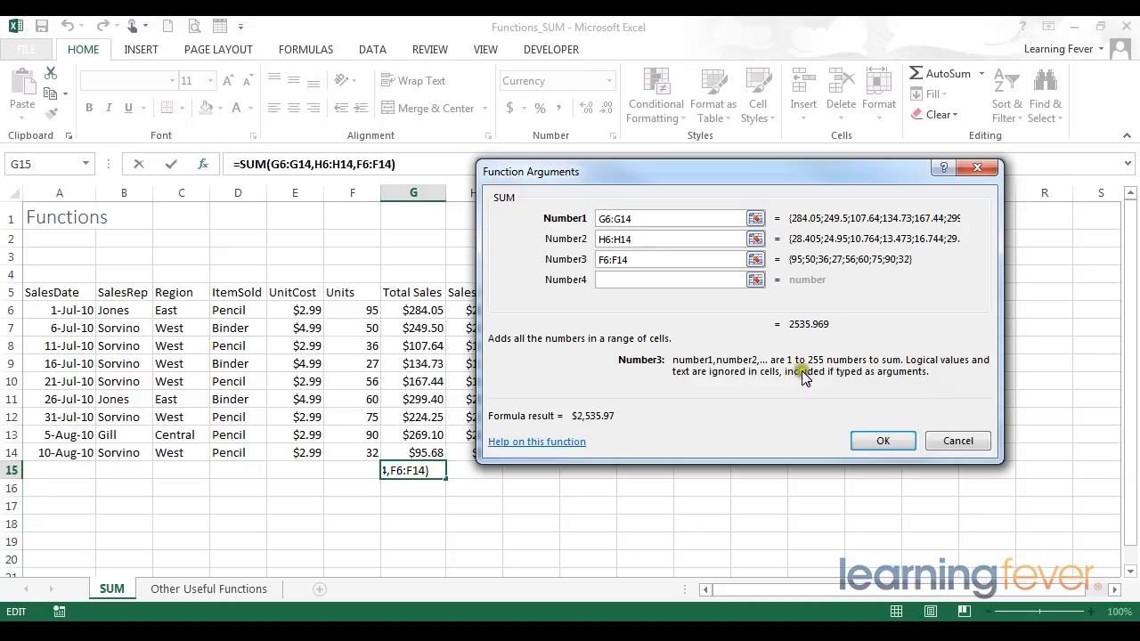
pyautogui.click(652, 217)
pyautogui.click(880, 445)
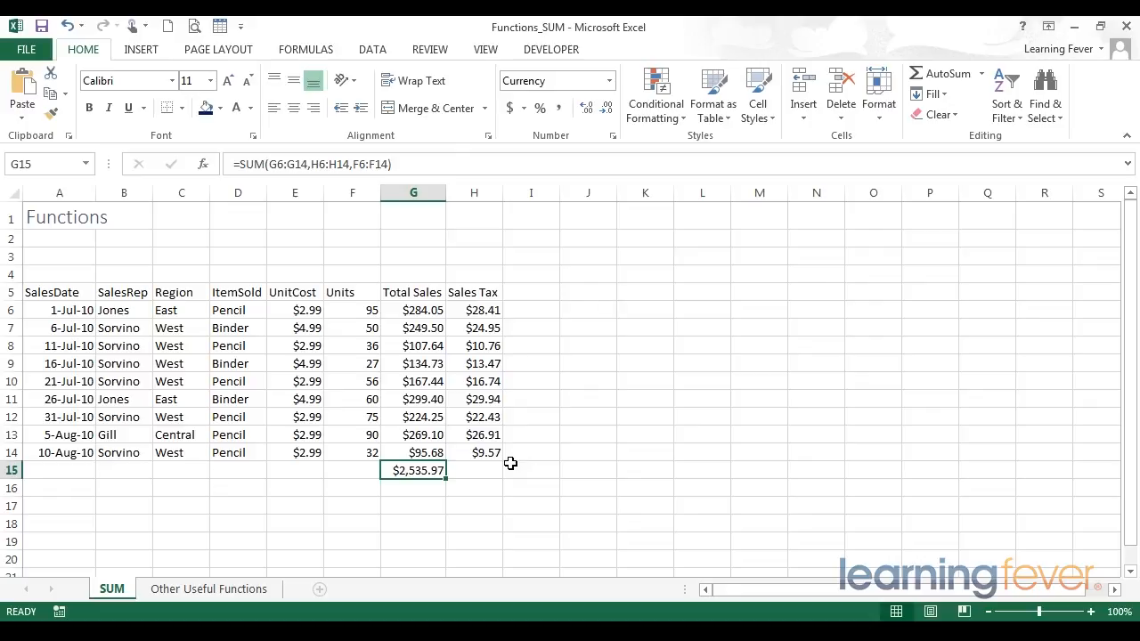
# Look over the data table A5:H14, the Total Sales heading and the SUM formula in G15.
pyautogui.moveTo(470, 452); pyautogui.dragTo(42, 293)
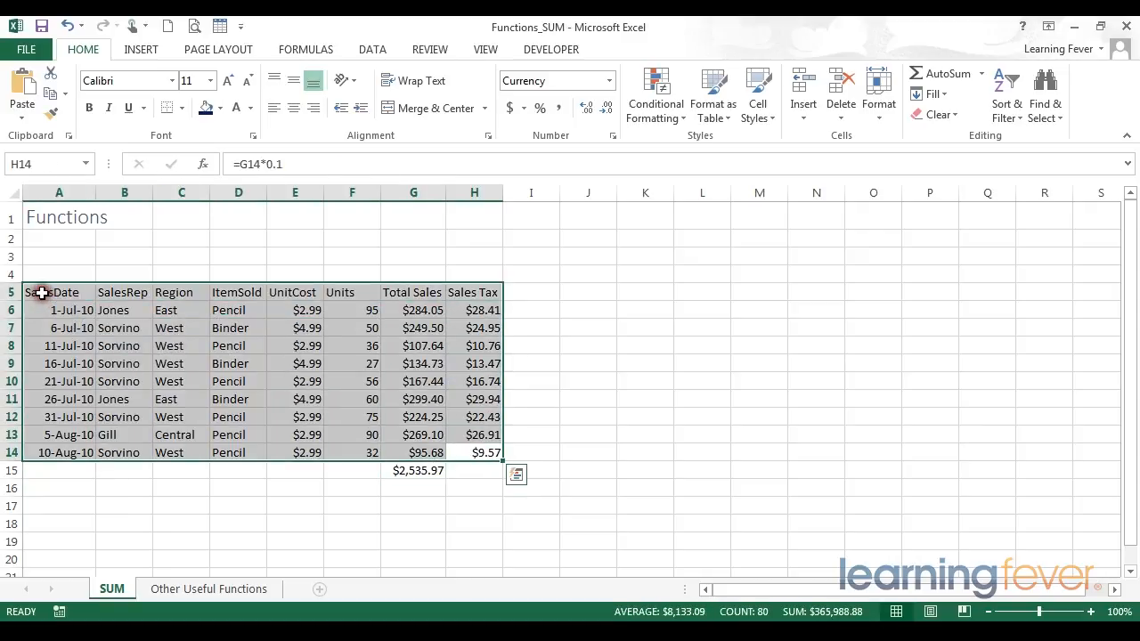
pyautogui.click(422, 292)
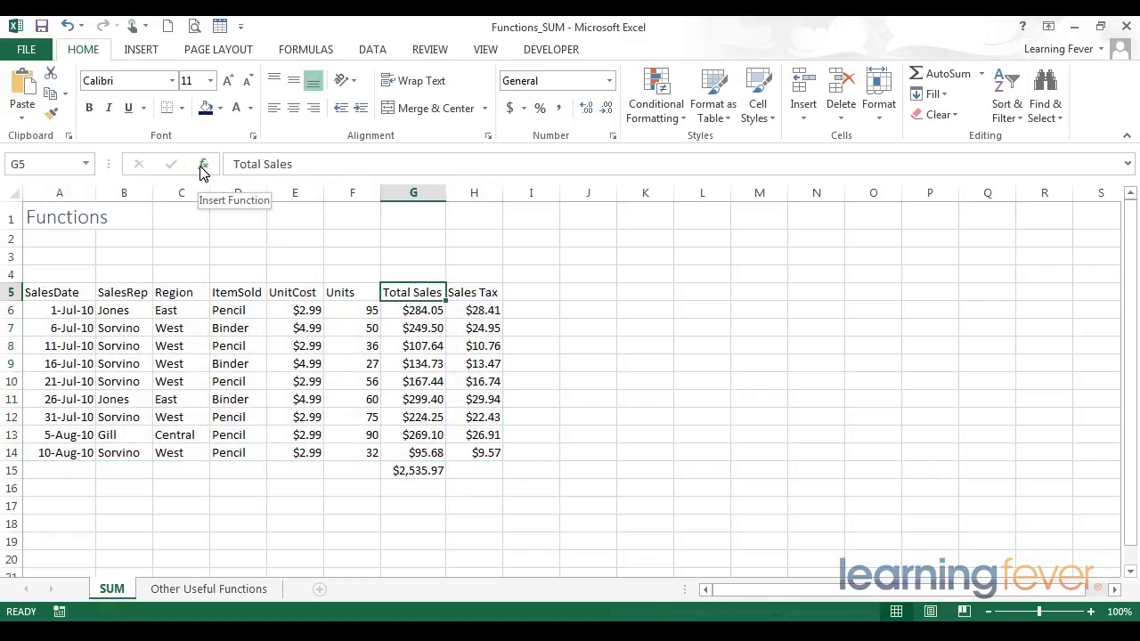
pyautogui.click(423, 472)
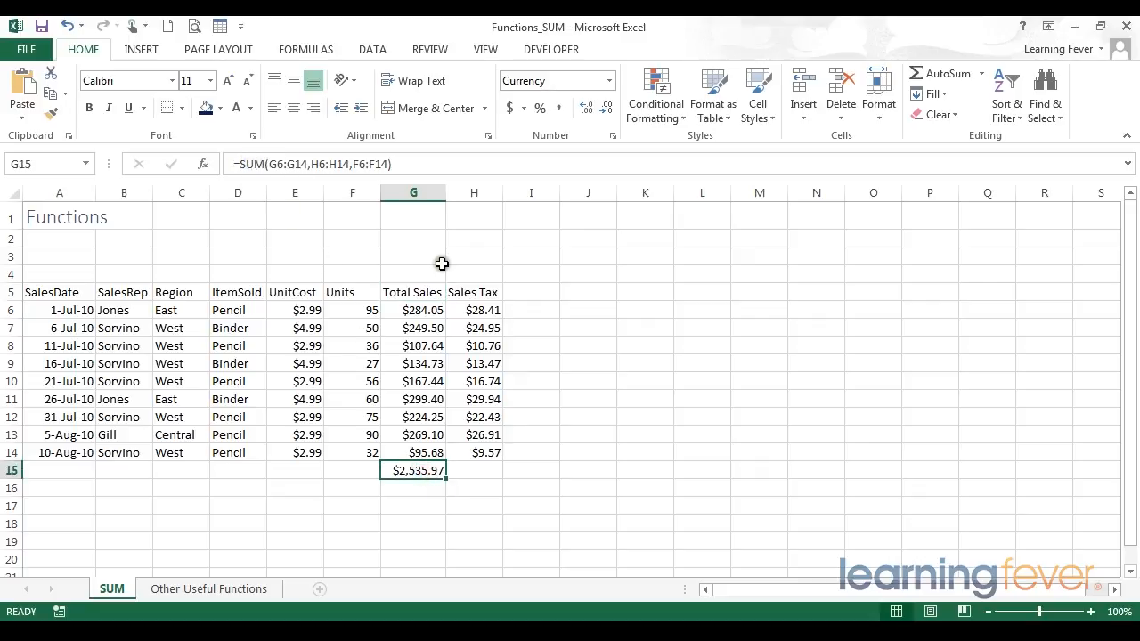
# Start a formula in H15 and browse the most recently used functions in the Insert Function dialog.
pyautogui.click(482, 471)
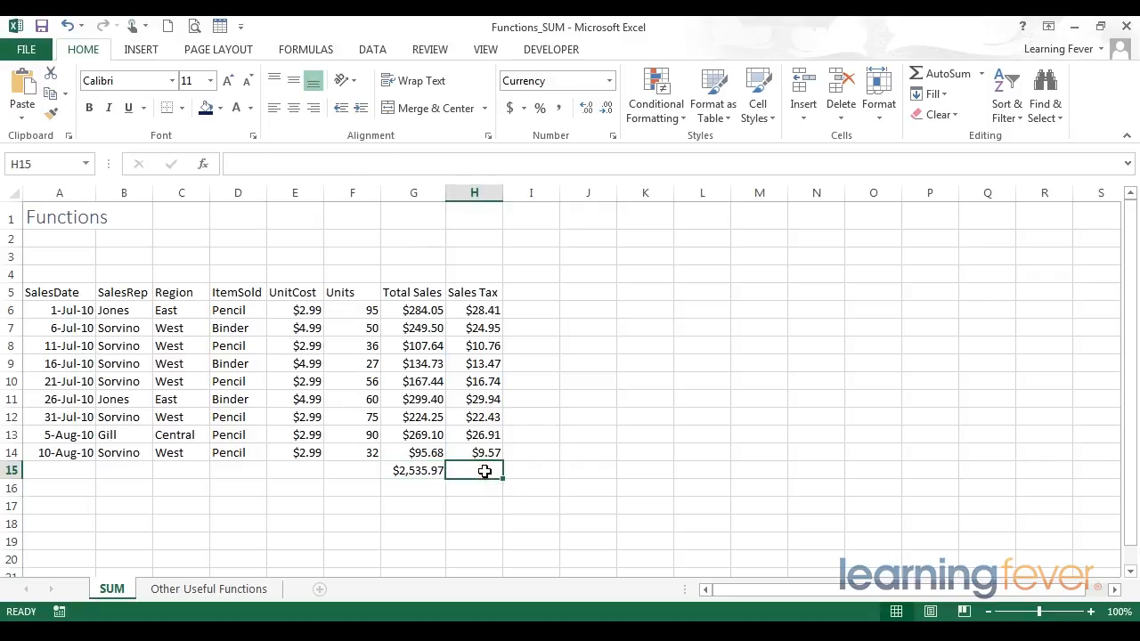
pyautogui.click(269, 163)
pyautogui.write('=')
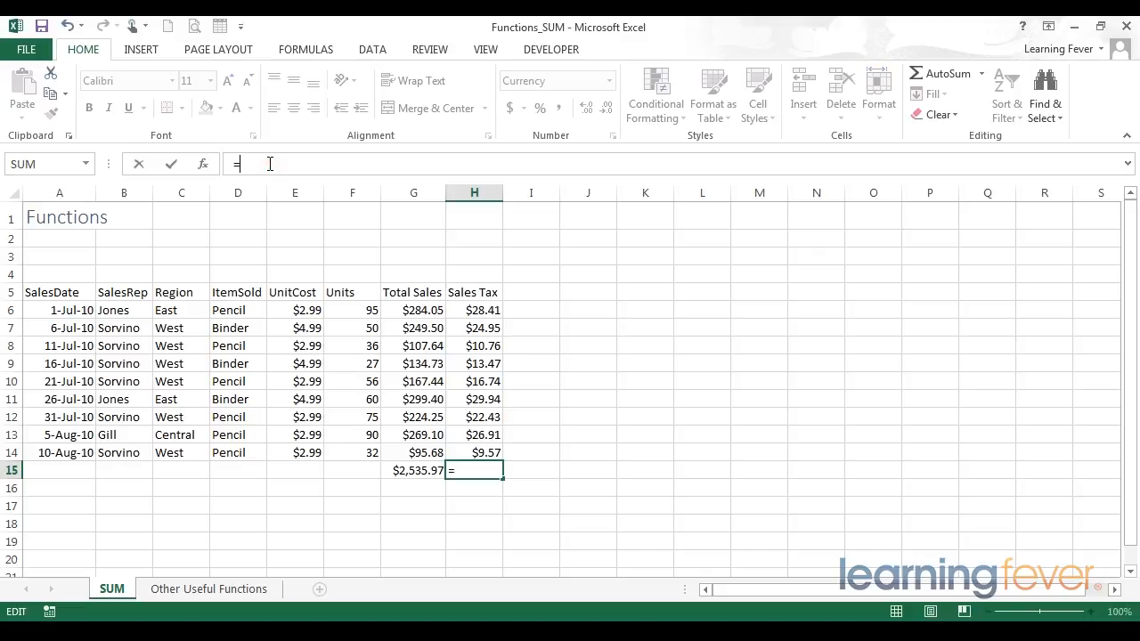
pyautogui.click(202, 164)
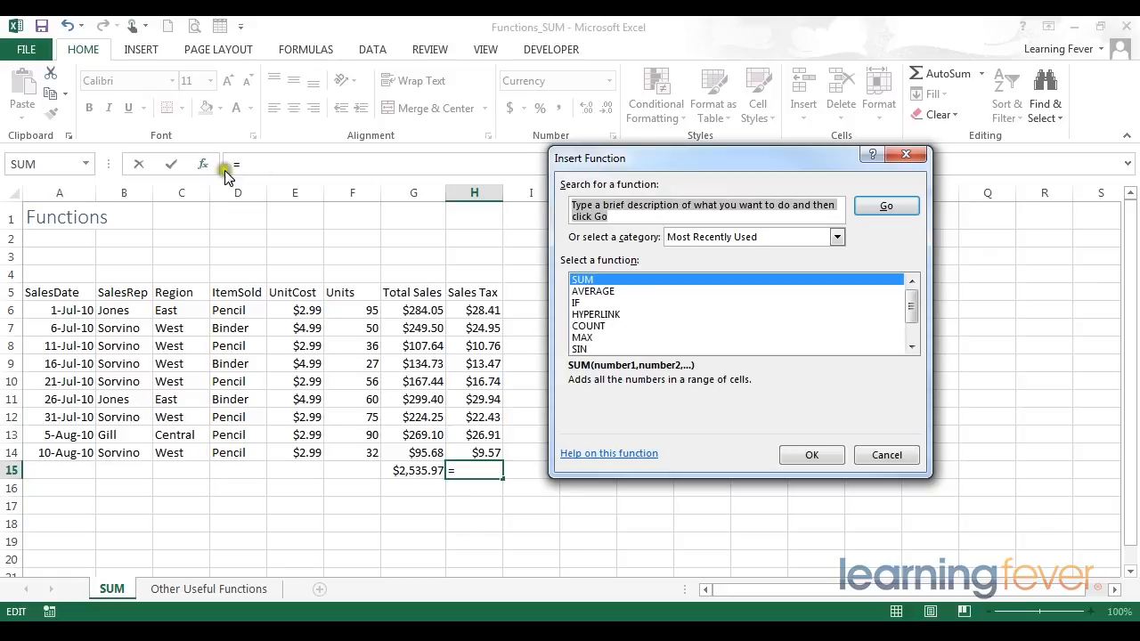
pyautogui.moveTo(643, 157); pyautogui.dragTo(364, 139)
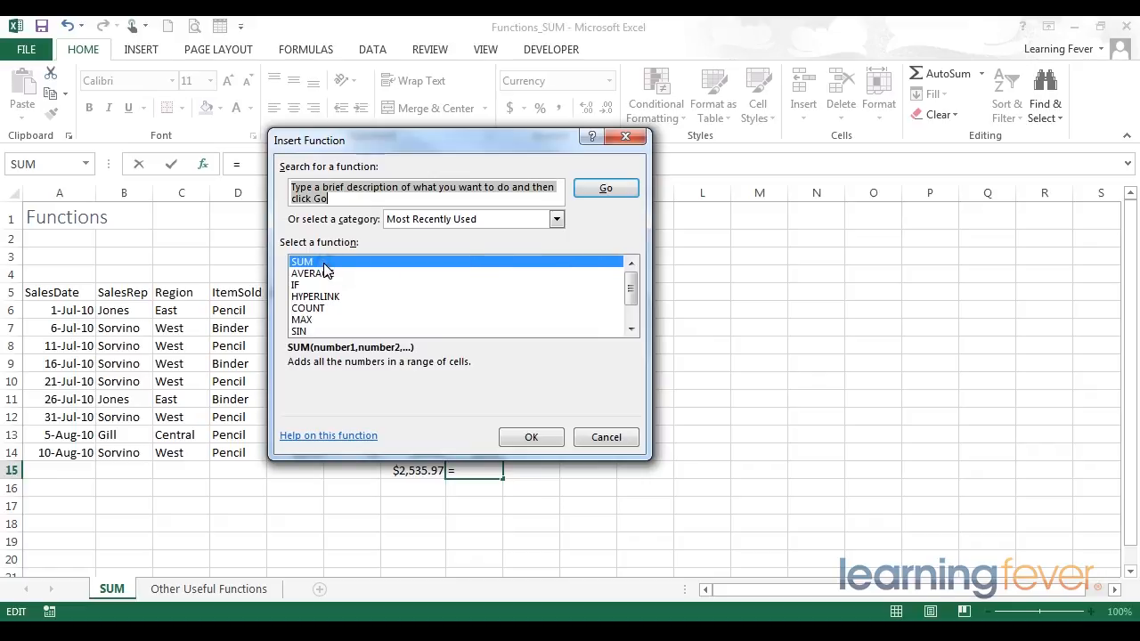
pyautogui.click(633, 287)
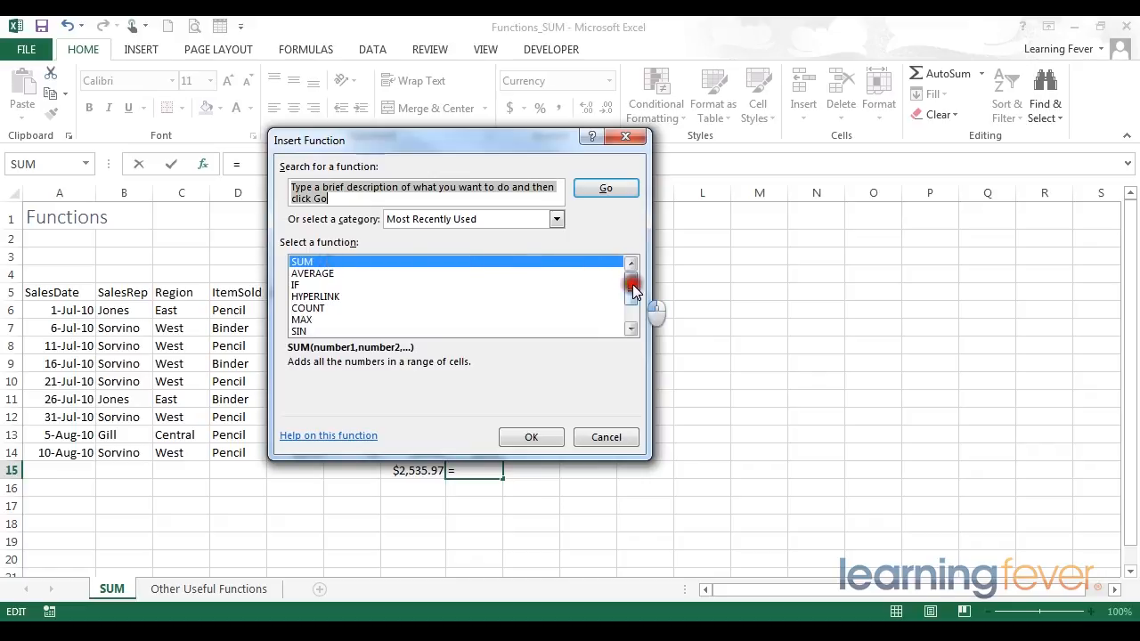
pyautogui.moveTo(632, 287)
pyautogui.mouseDown()
pyautogui.moveTo(633, 303)
pyautogui.moveTo(636, 287)
pyautogui.mouseUp()
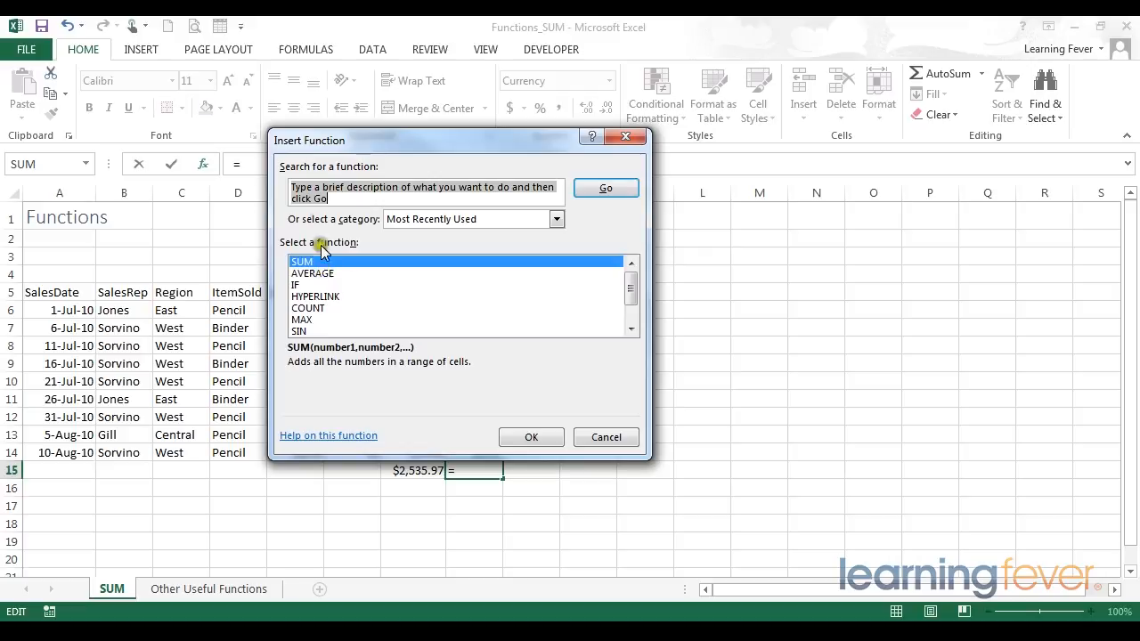
# Search the available functions for "MAximum" and read the description of the MAX function.
pyautogui.moveTo(344, 199); pyautogui.dragTo(263, 180)
pyautogui.write('MAximum')
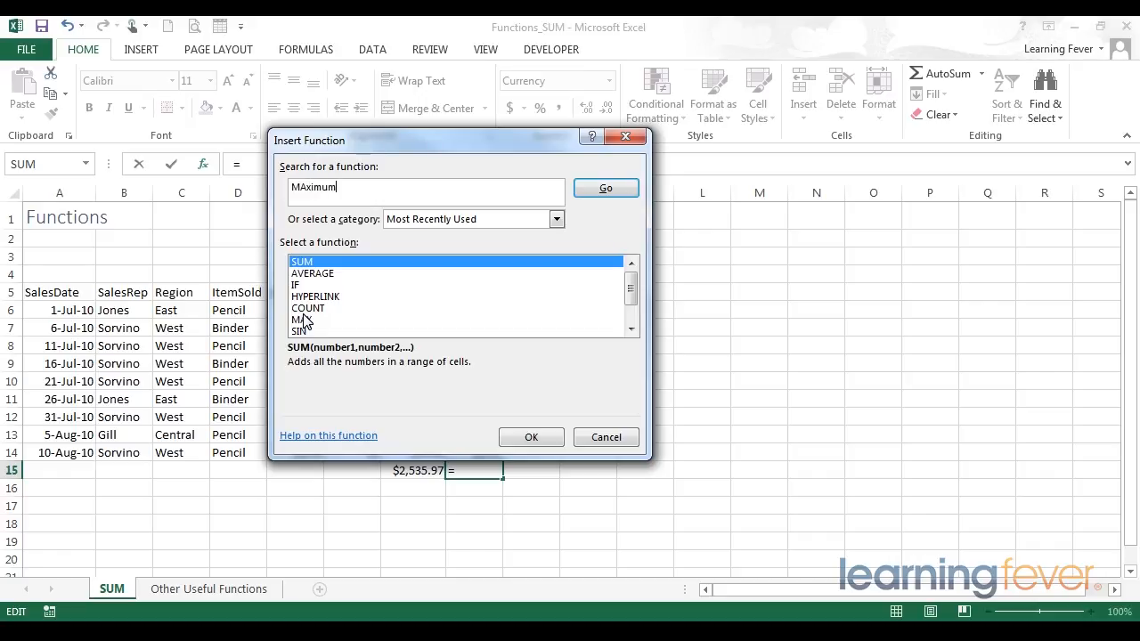
pyautogui.click(599, 188)
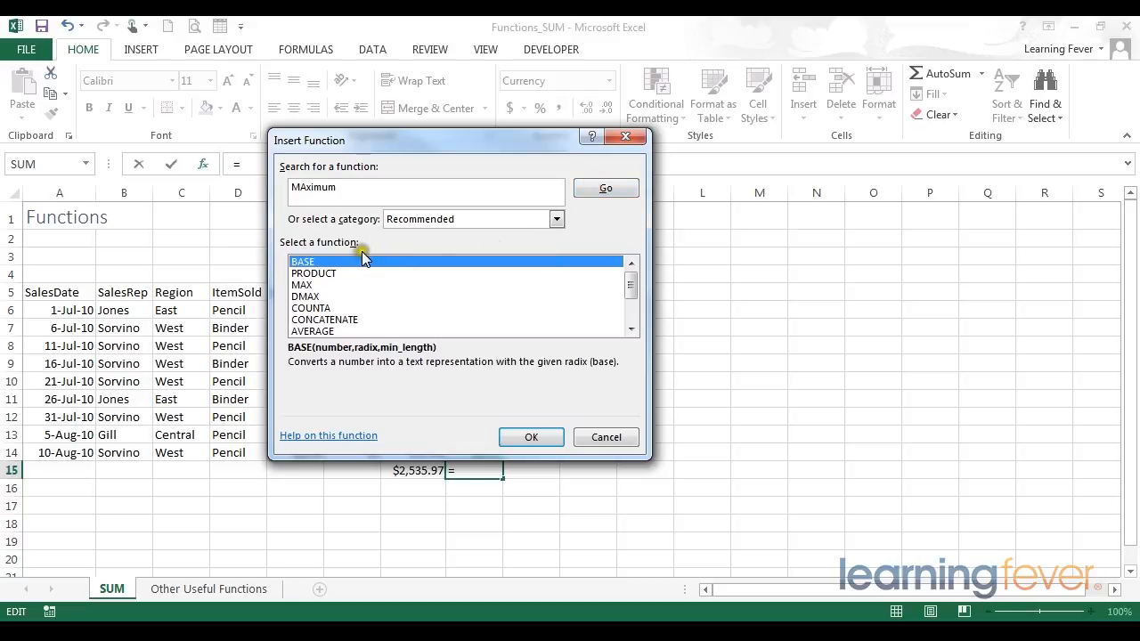
pyautogui.click(307, 285)
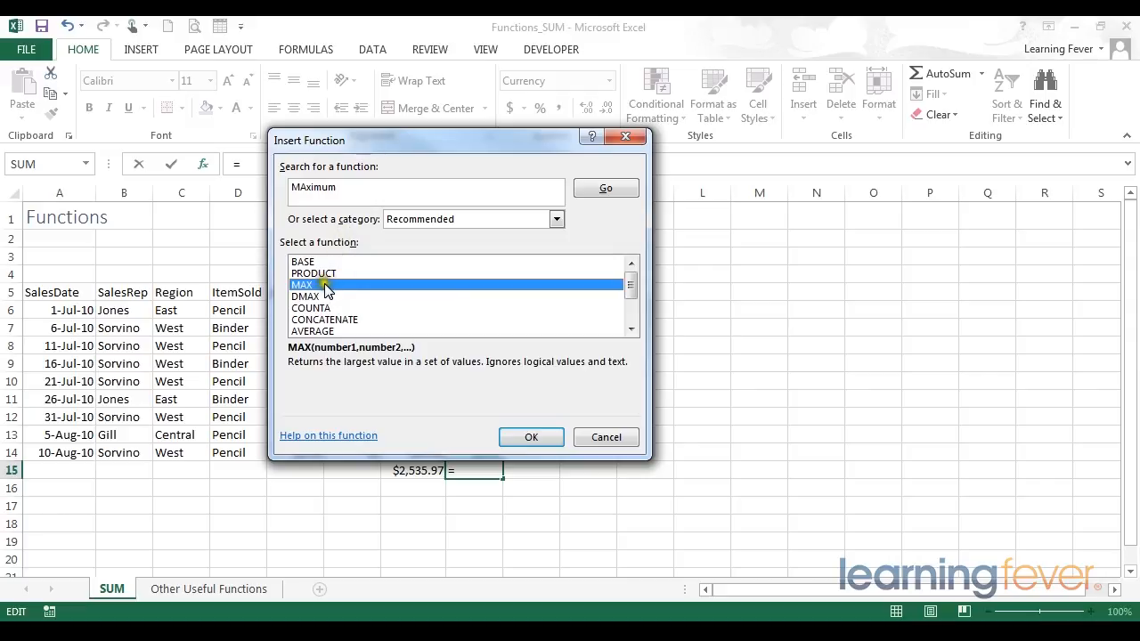
# Search the functions for "sum" and insert the SUM function into H15.
pyautogui.doubleClick(354, 187)
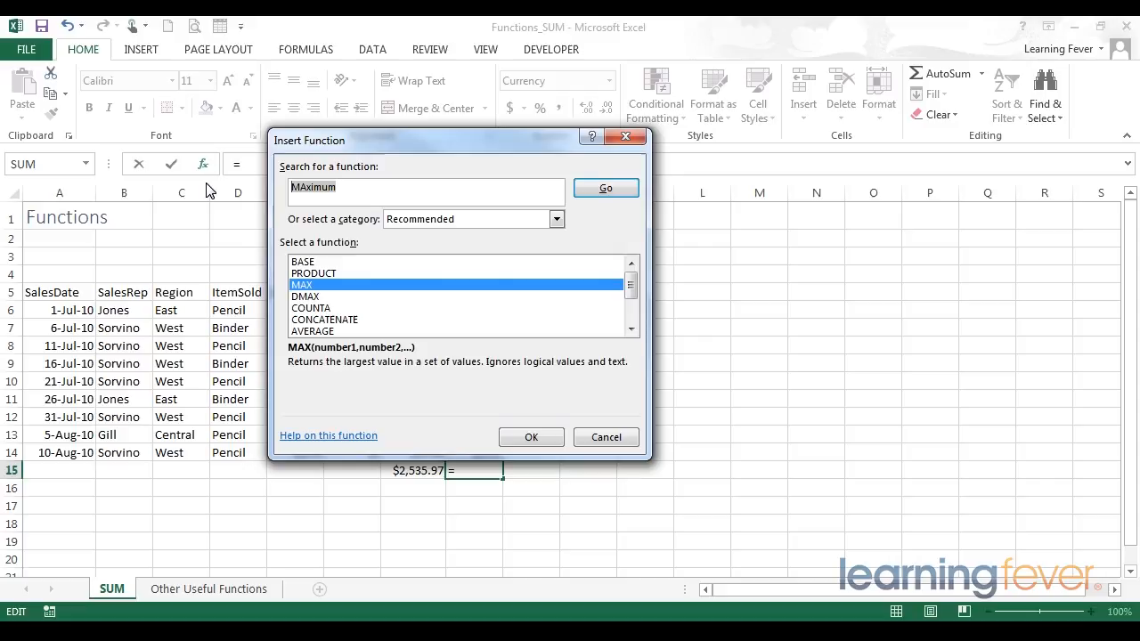
pyautogui.write('sum')
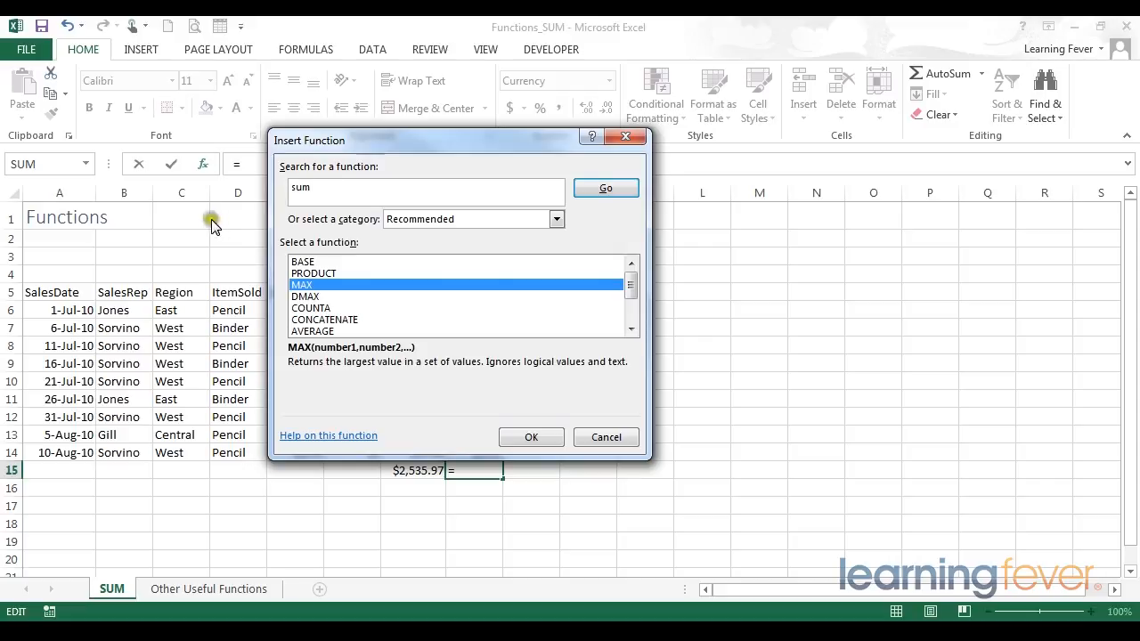
pyautogui.click(605, 188)
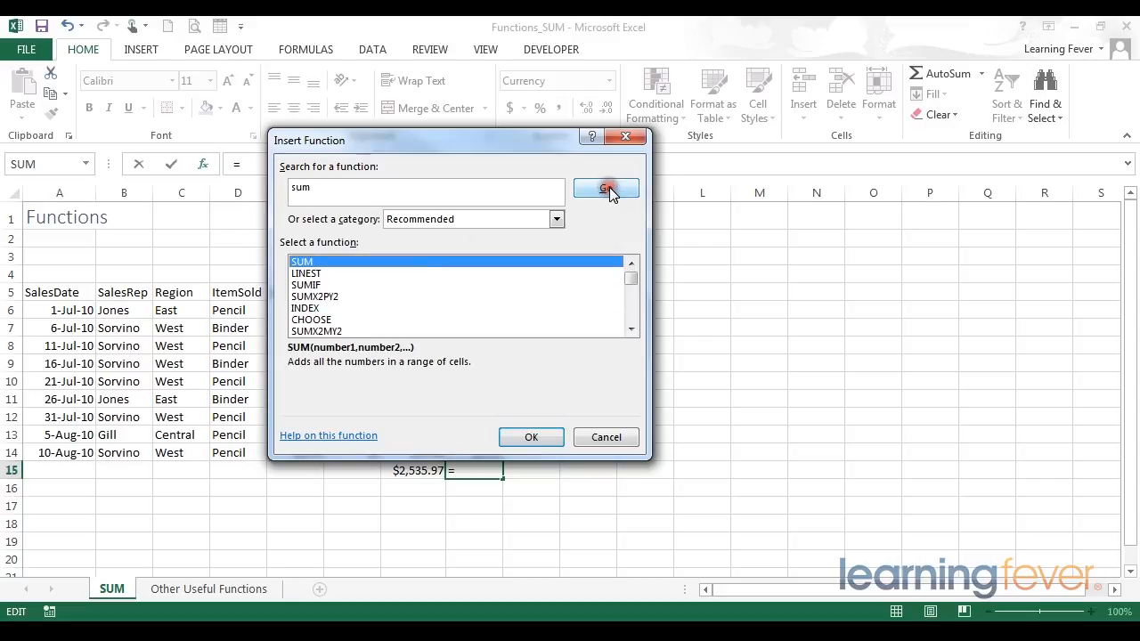
pyautogui.click(309, 264)
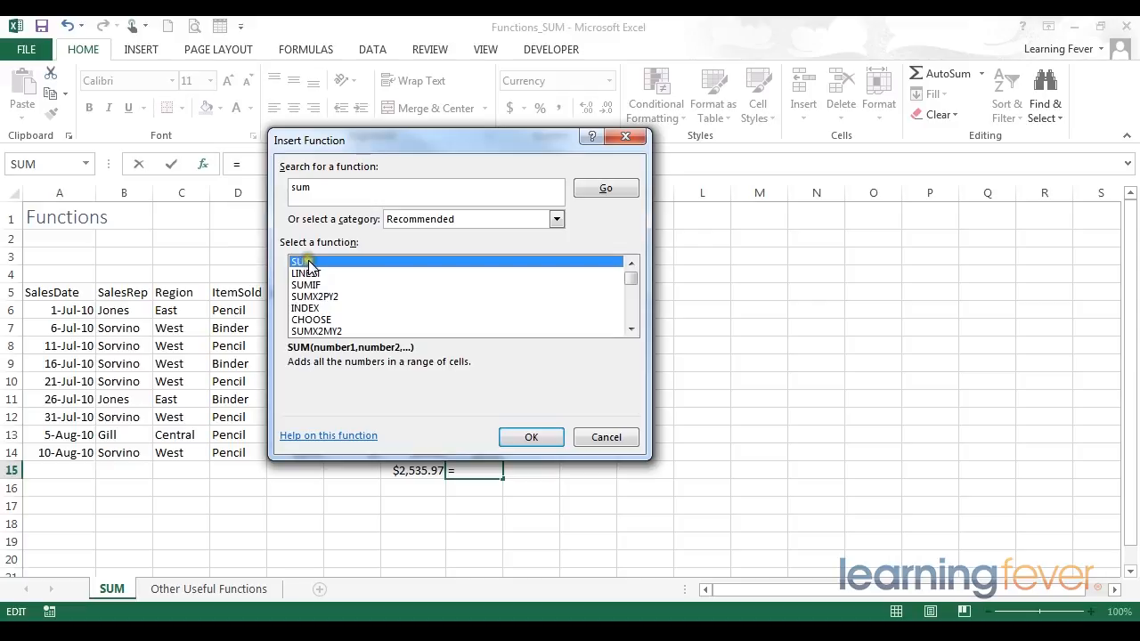
pyautogui.doubleClick(309, 265)
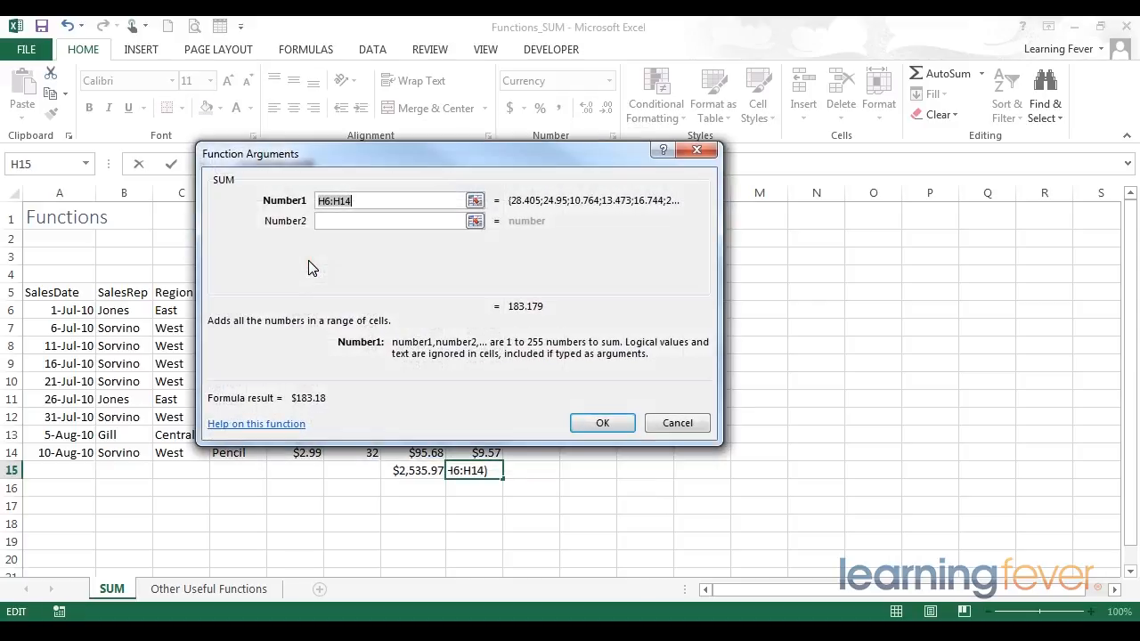
# Keep H6:H14 as Number1, add the UnitCost range E6:E14 as Number2, and confirm the SUM function in H15.
pyautogui.moveTo(298, 175); pyautogui.dragTo(458, 210)
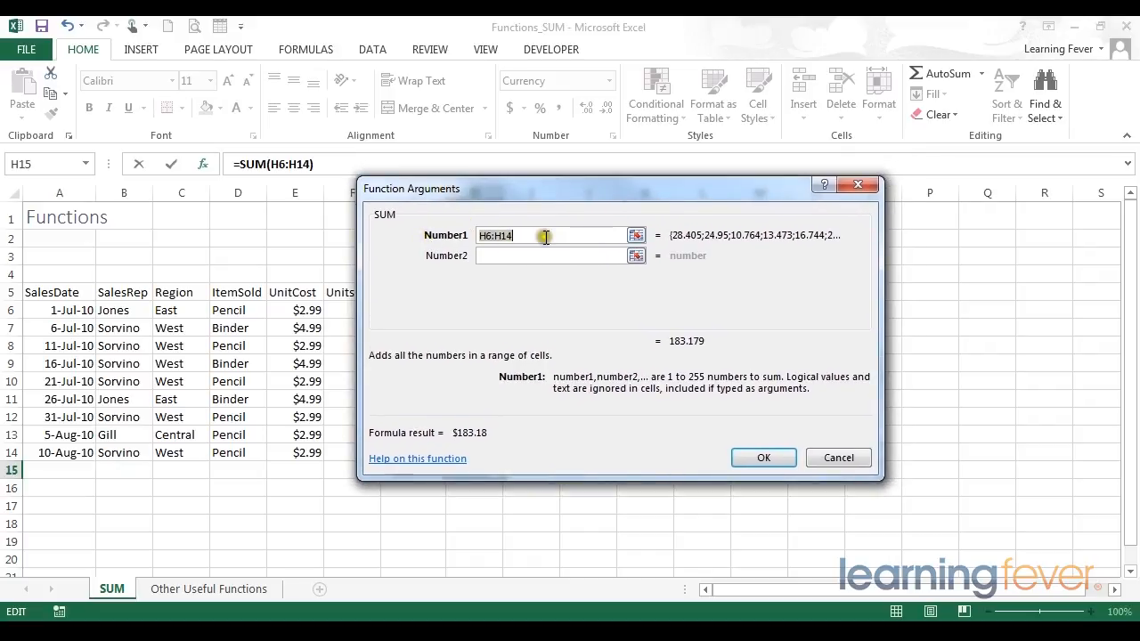
pyautogui.click(765, 459)
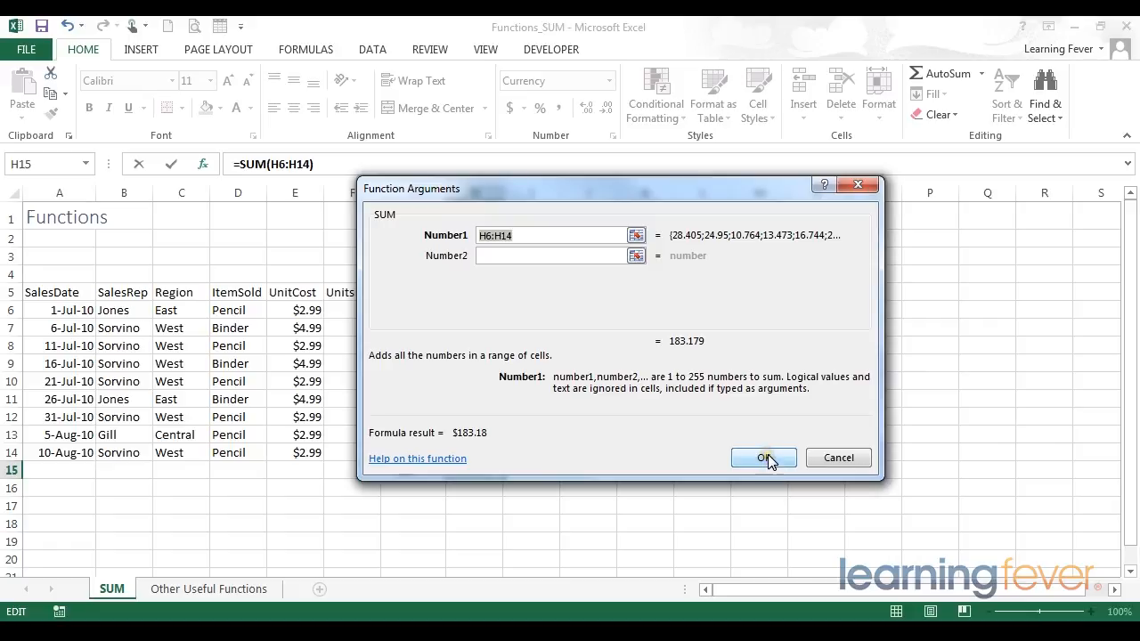
pyautogui.click(512, 255)
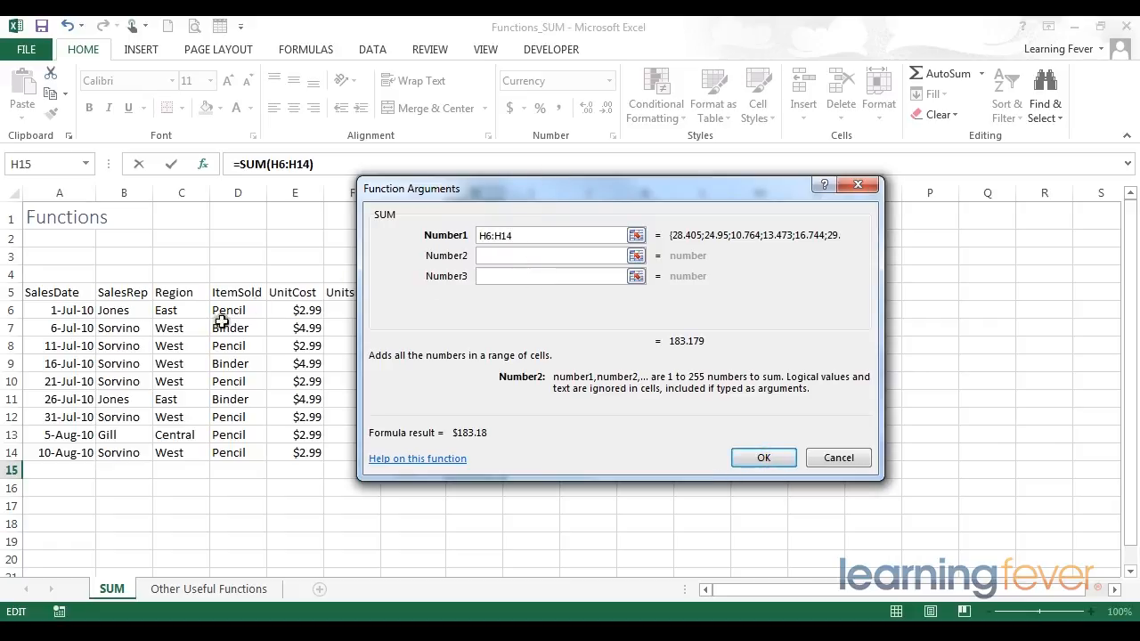
pyautogui.click(283, 310)
pyautogui.moveTo(282, 309); pyautogui.dragTo(295, 453)
pyautogui.click(763, 458)
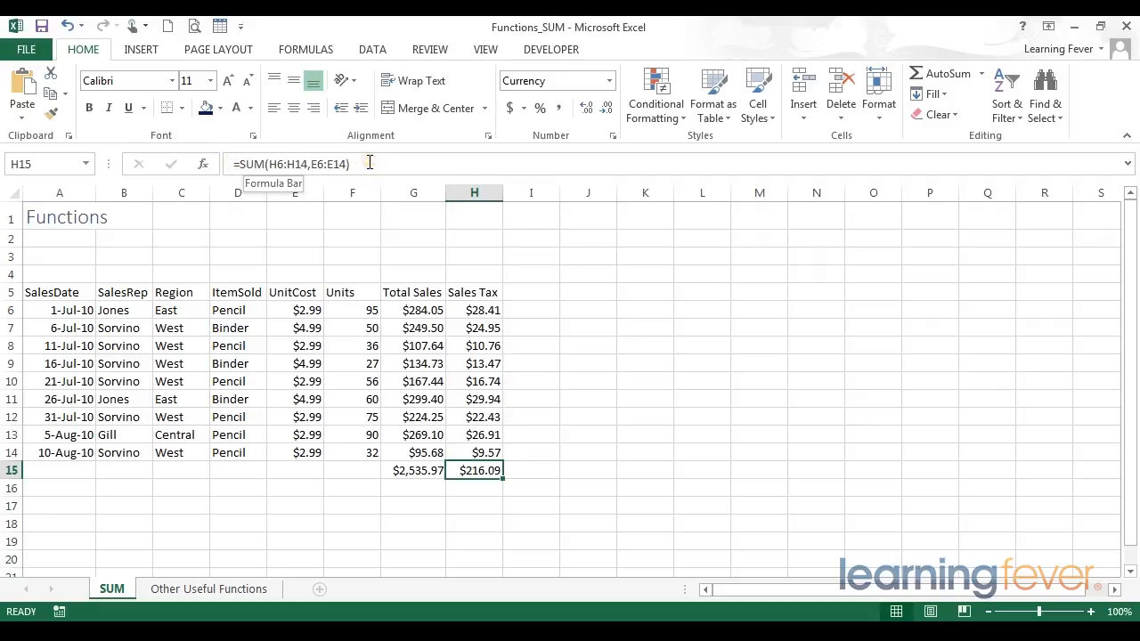
# Review the SUM formula in H15 with its two ranges, close it, and highlight the title row cells A1:H1.
pyautogui.moveTo(369, 163); pyautogui.dragTo(219, 163)
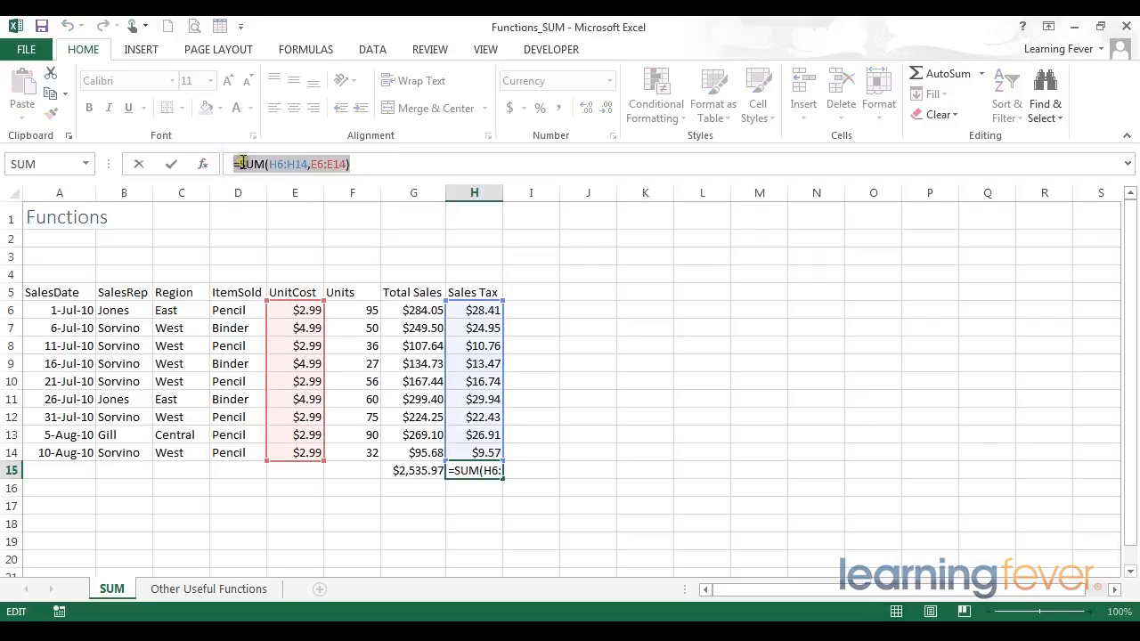
pyautogui.click(403, 164)
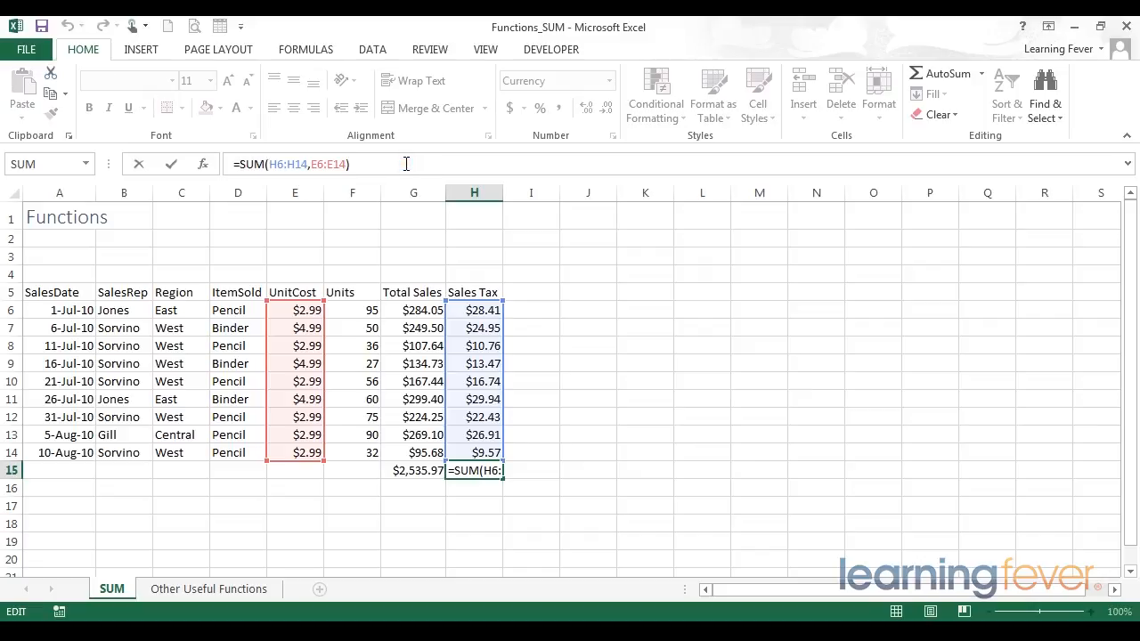
pyautogui.press('Return')
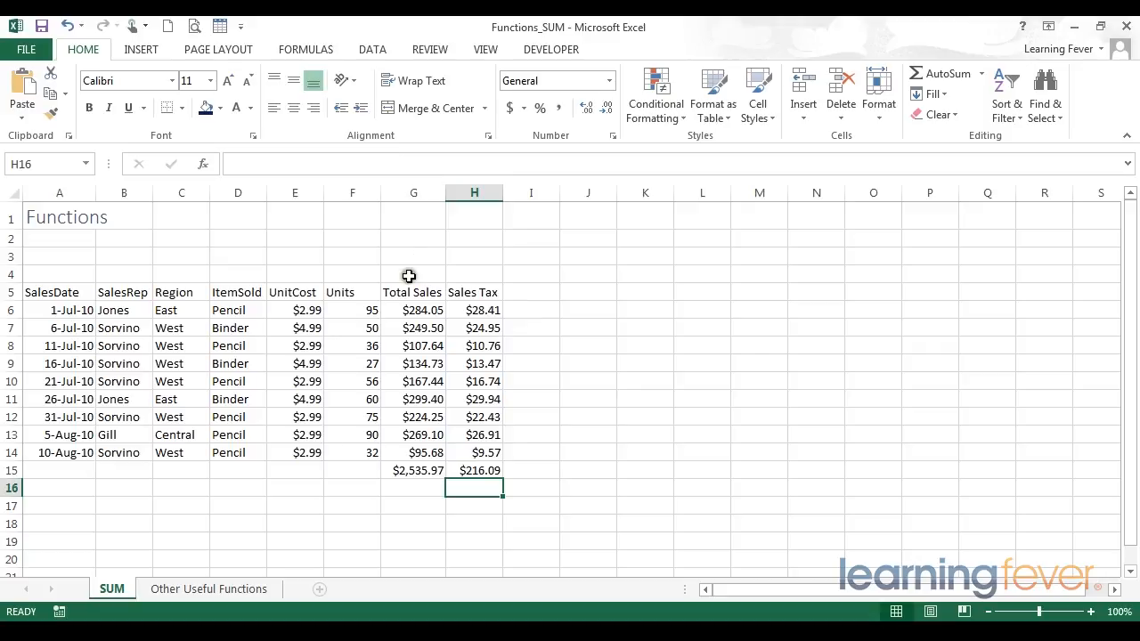
pyautogui.moveTo(468, 228); pyautogui.dragTo(100, 215)
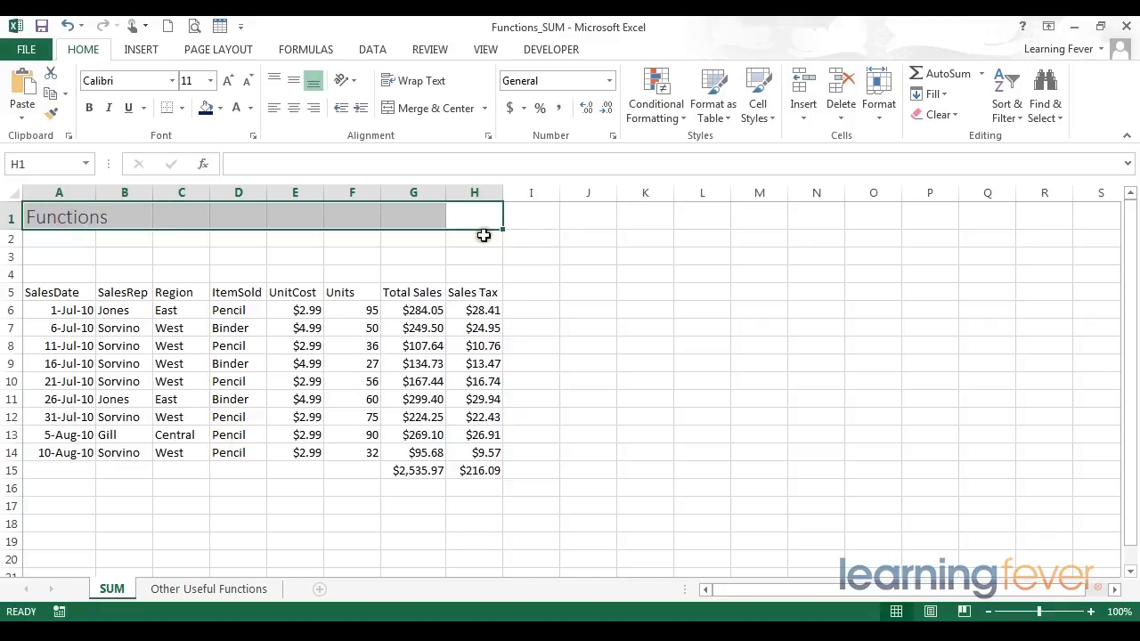